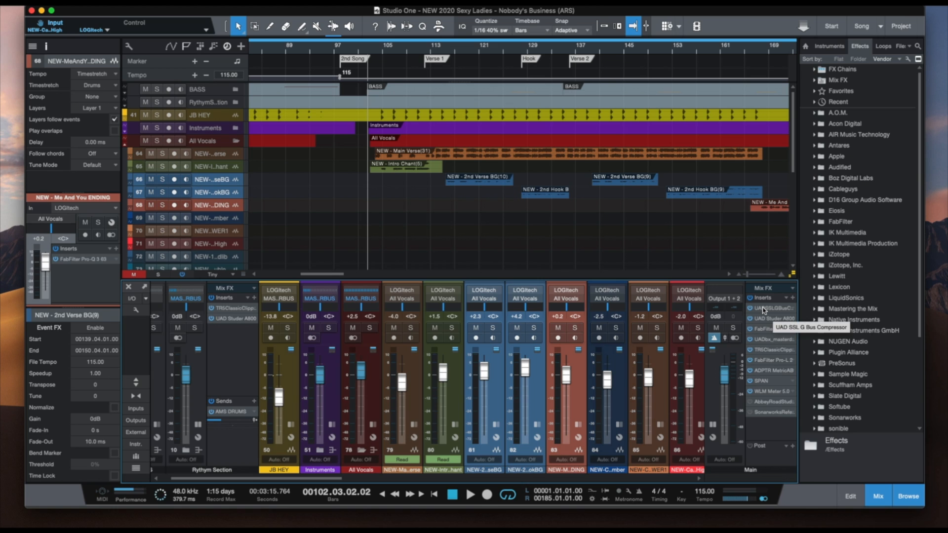
Inspect the UAD SSL G Bus Compressor, UAD Studer A800 and FabFilter Pro-L 2 inserts on the main output
{"action": "left_click", "coordinate": [765, 310]}
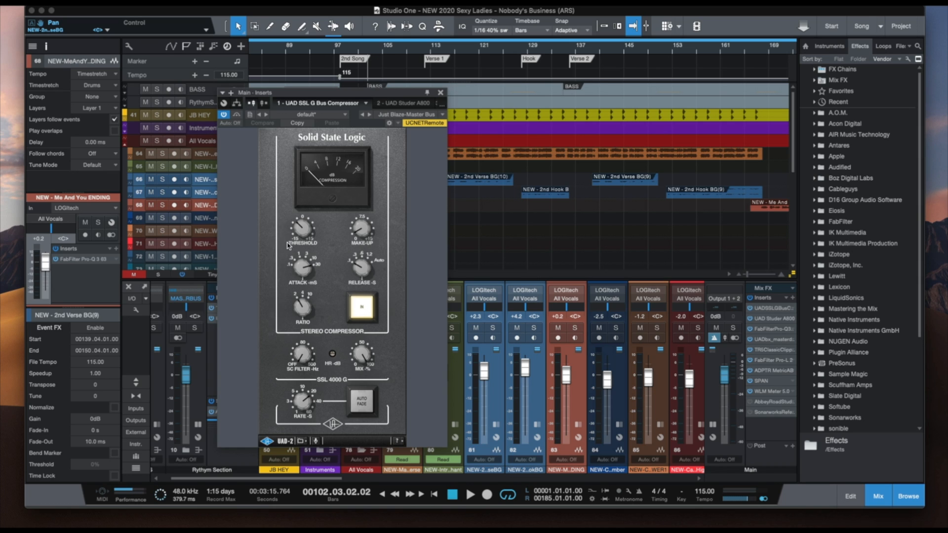
{"action": "left_click", "coordinate": [440, 93]}
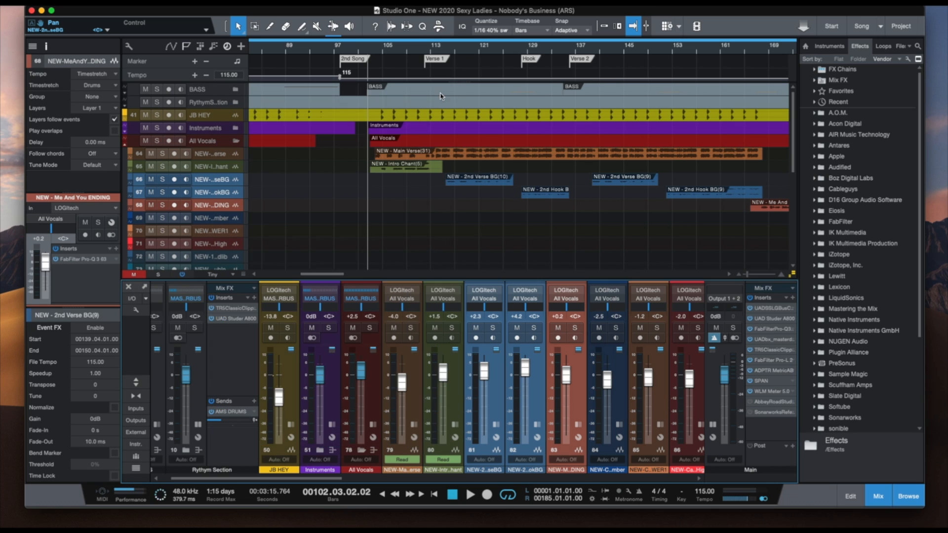
{"action": "left_click", "coordinate": [764, 320]}
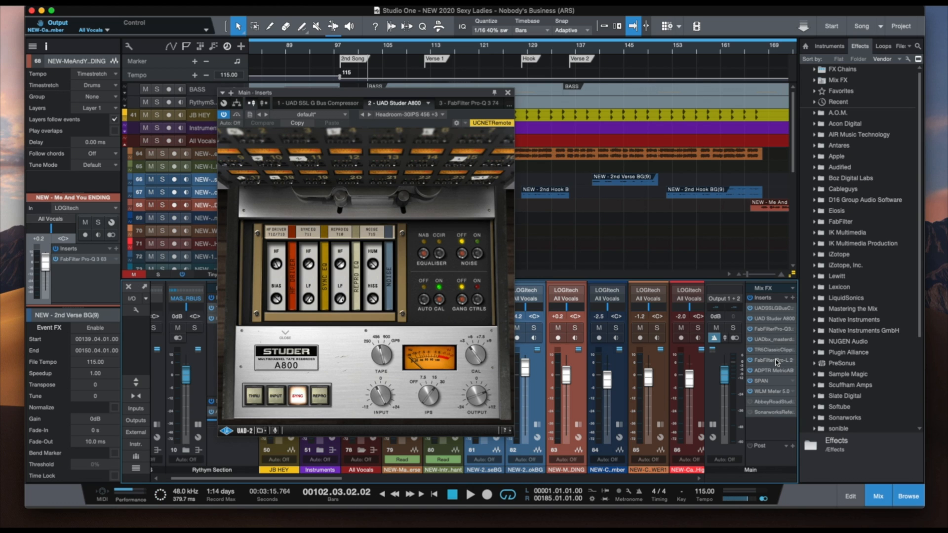
{"action": "double_click", "coordinate": [777, 362]}
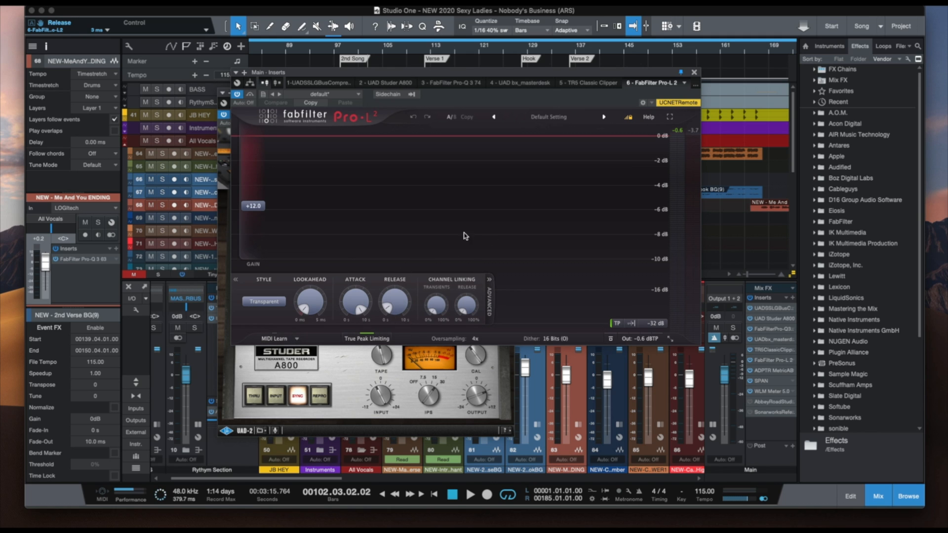
{"action": "mouse_move", "coordinate": [385, 315]}
{"action": "mouse_move", "coordinate": [362, 298]}
Reopen the Studer A800 and SSL G Bus Compressor inserts of the main output and pin both plugin windows
{"action": "left_click", "coordinate": [768, 309]}
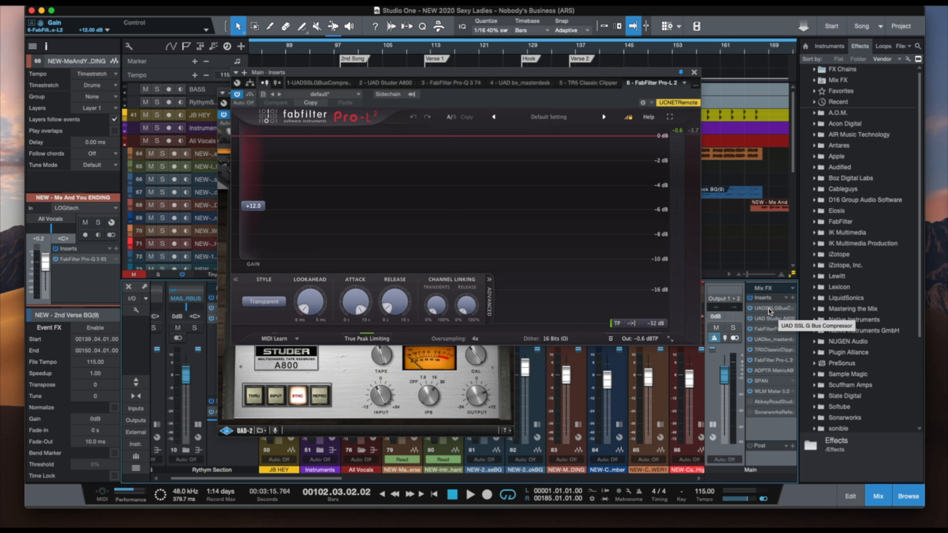
{"action": "double_click", "coordinate": [770, 309]}
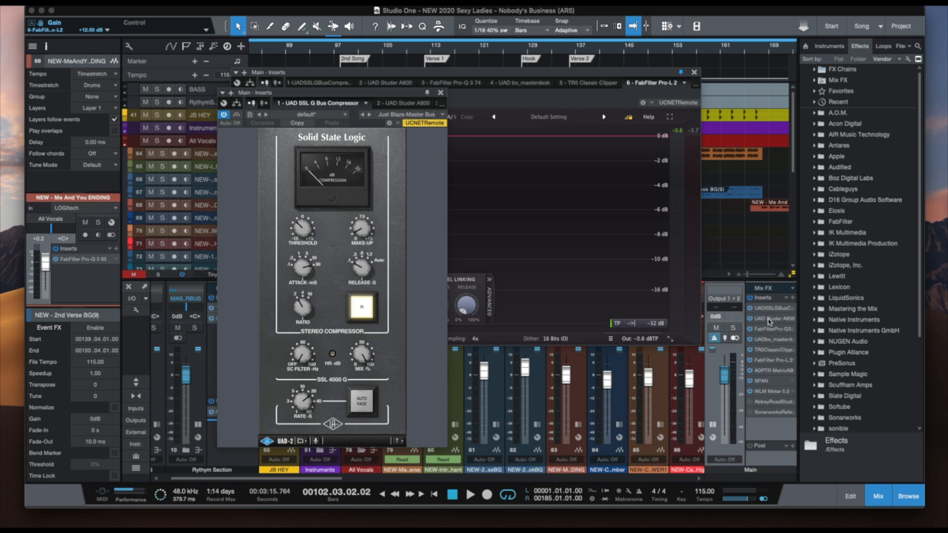
{"action": "double_click", "coordinate": [769, 319]}
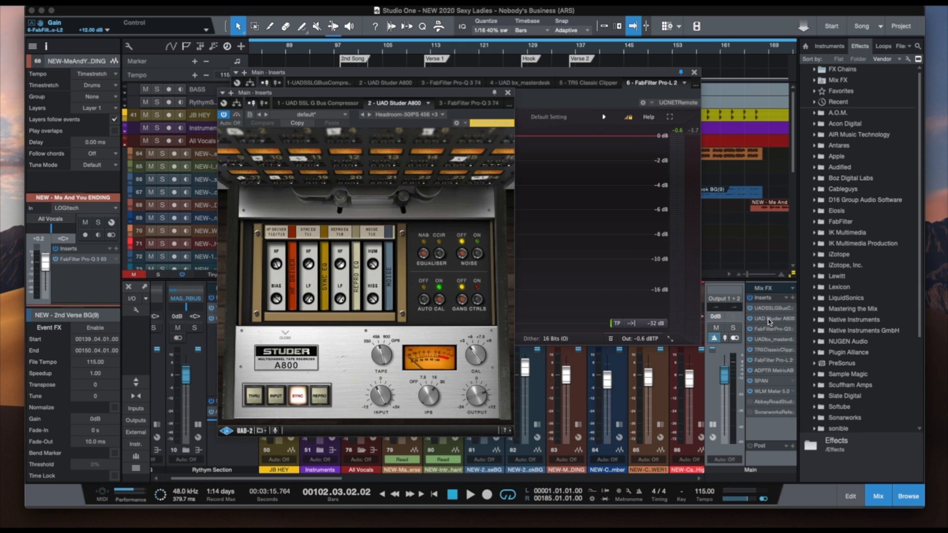
{"action": "left_click", "coordinate": [495, 92]}
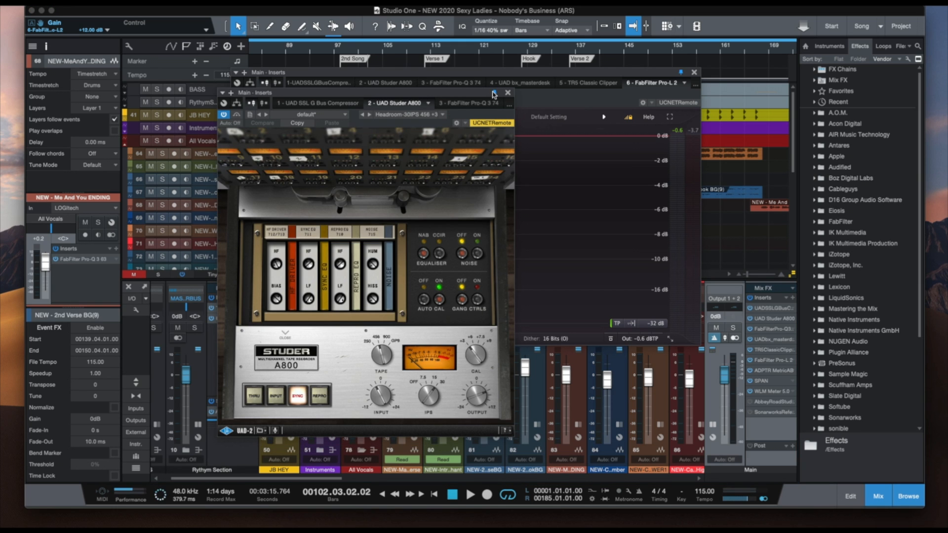
{"action": "double_click", "coordinate": [773, 308]}
{"action": "left_click", "coordinate": [427, 92]}
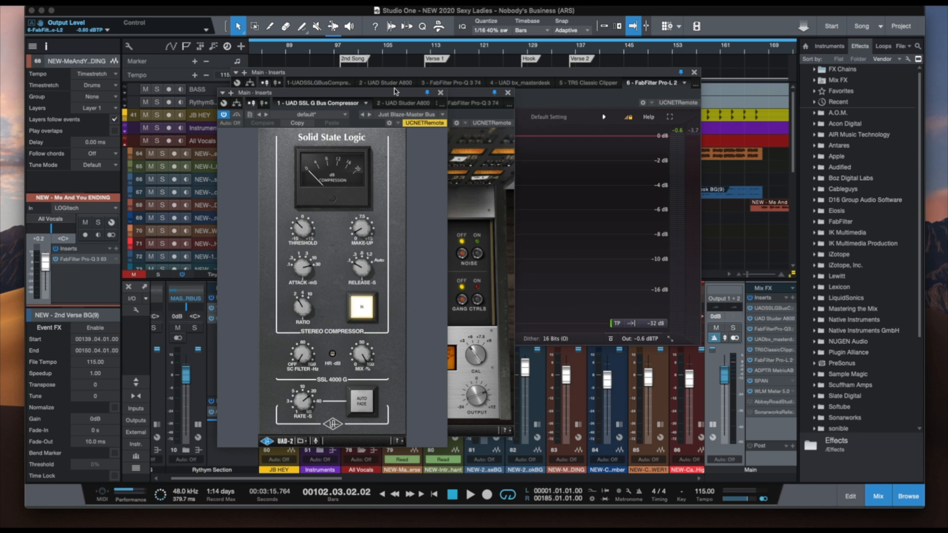
Arrange the SSL G Bus Compressor, Studer A800 and FabFilter Pro-L 2 windows side by side in that order
{"action": "left_click_drag", "start_coordinate": [392, 96], "coordinate": [176, 85]}
{"action": "left_click", "coordinate": [358, 75]}
{"action": "left_click_drag", "start_coordinate": [358, 76], "coordinate": [577, 91]}
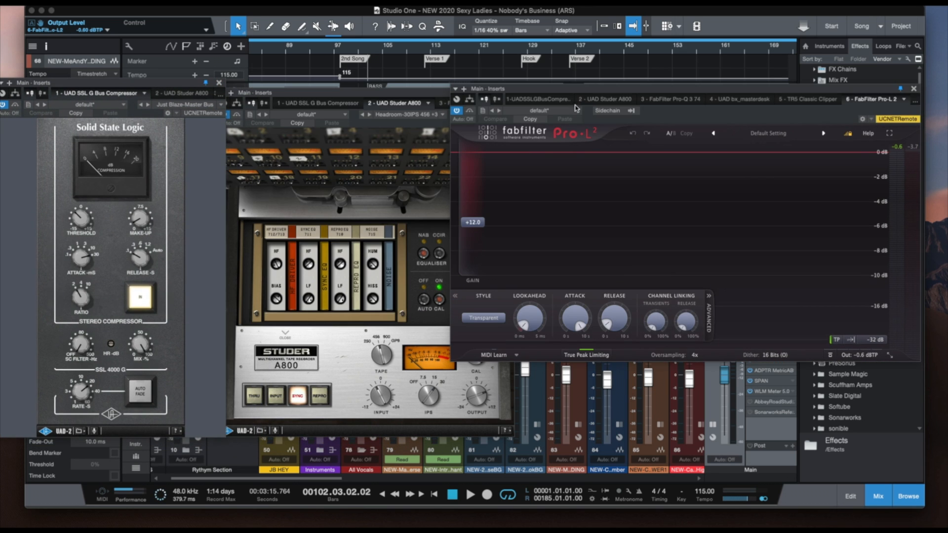
{"action": "left_click_drag", "start_coordinate": [392, 92], "coordinate": [393, 47]}
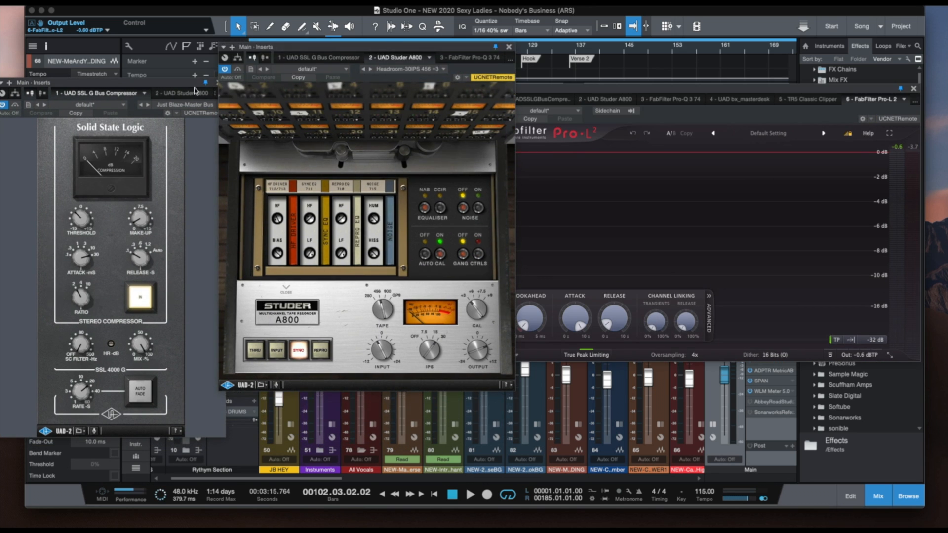
{"action": "left_click", "coordinate": [156, 89]}
{"action": "left_click_drag", "start_coordinate": [163, 25], "coordinate": [161, 17]}
{"action": "left_click_drag", "start_coordinate": [355, 52], "coordinate": [374, 15]}
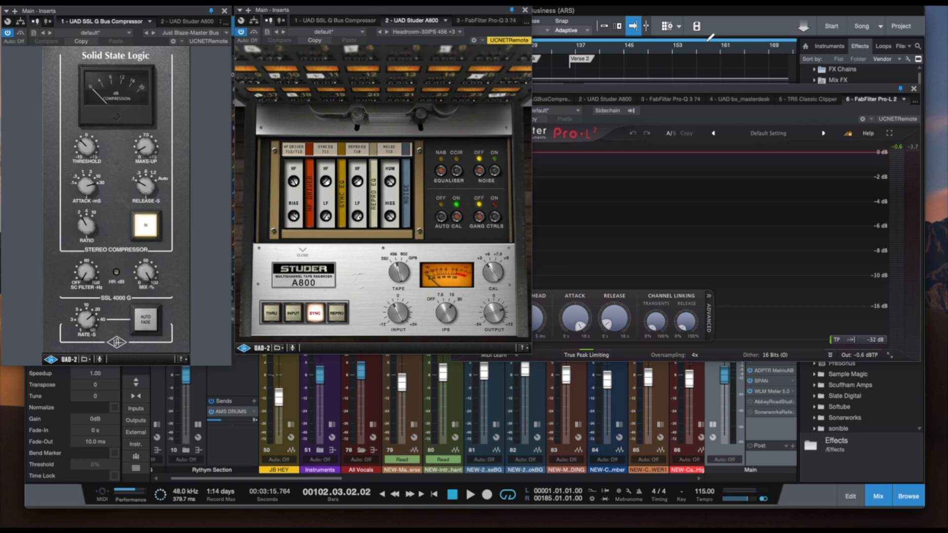
{"action": "left_click_drag", "start_coordinate": [680, 92], "coordinate": [704, 11]}
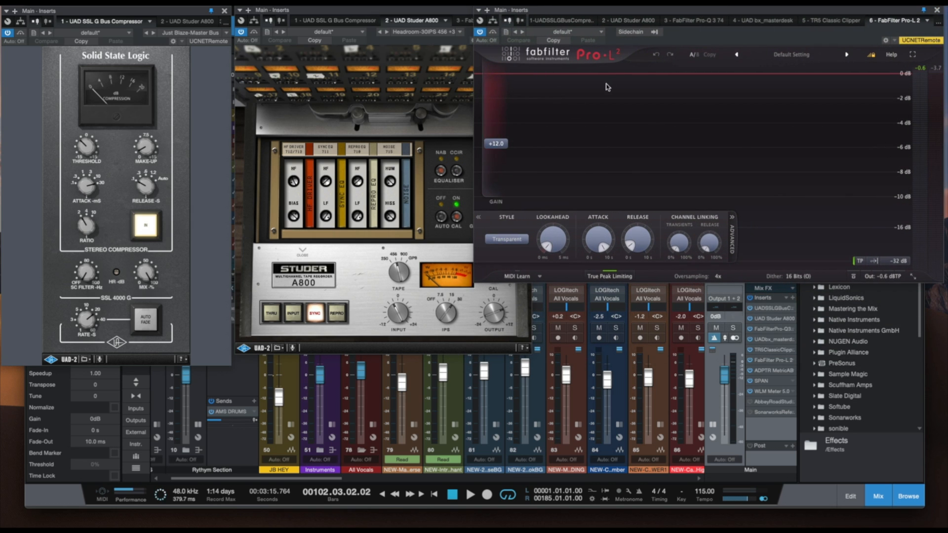
Close the FabFilter Pro-L 2, Studer A800 and SSL G Bus Compressor windows
{"action": "left_click", "coordinate": [939, 10]}
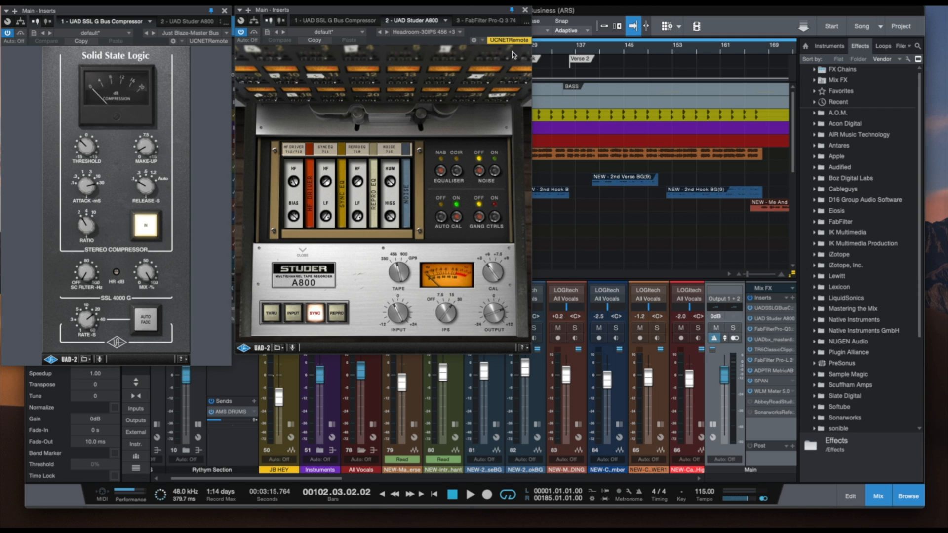
{"action": "left_click", "coordinate": [524, 9]}
{"action": "left_click", "coordinate": [225, 10]}
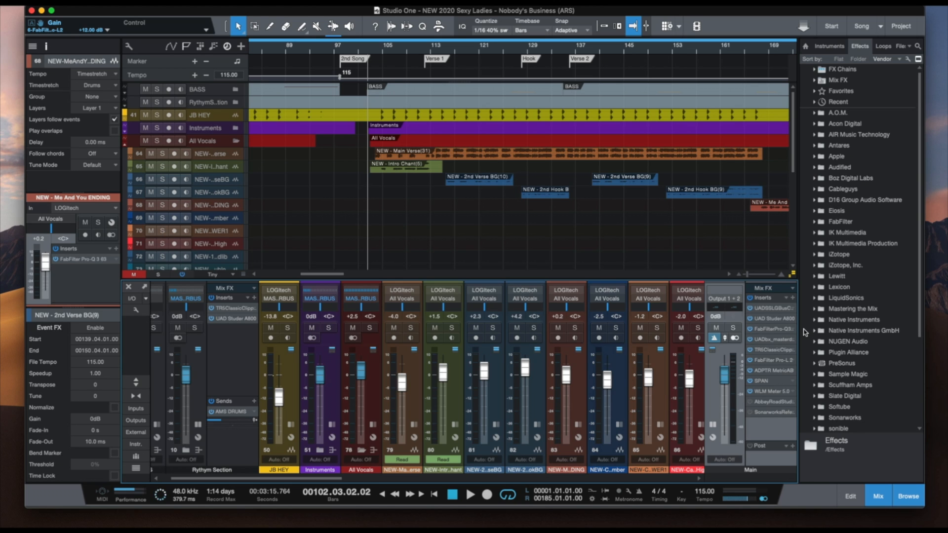
Inspect the FabFilter Pro-Q 3, UAD bx_masterdesk and FabFilter Pro-L 2 inserts on the main output and close their windows
{"action": "left_click", "coordinate": [769, 330]}
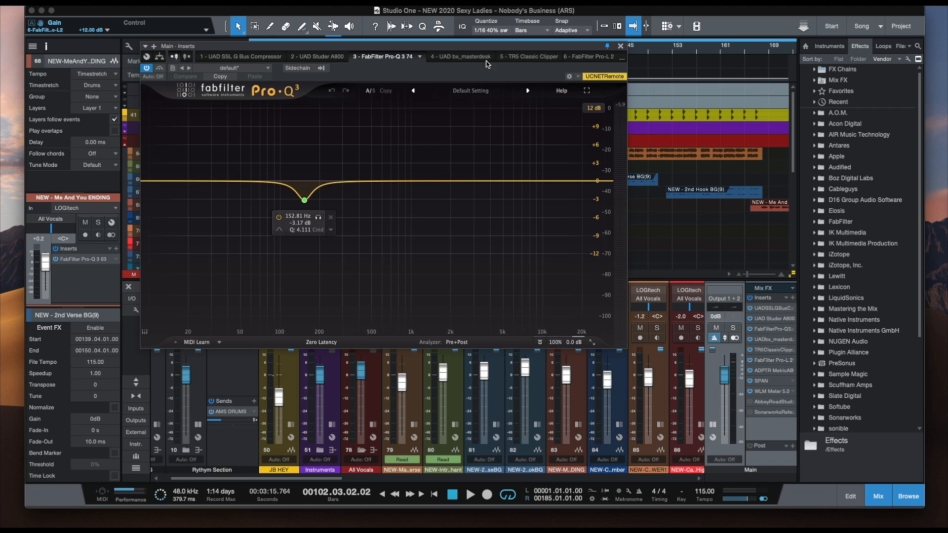
{"action": "left_click", "coordinate": [455, 57]}
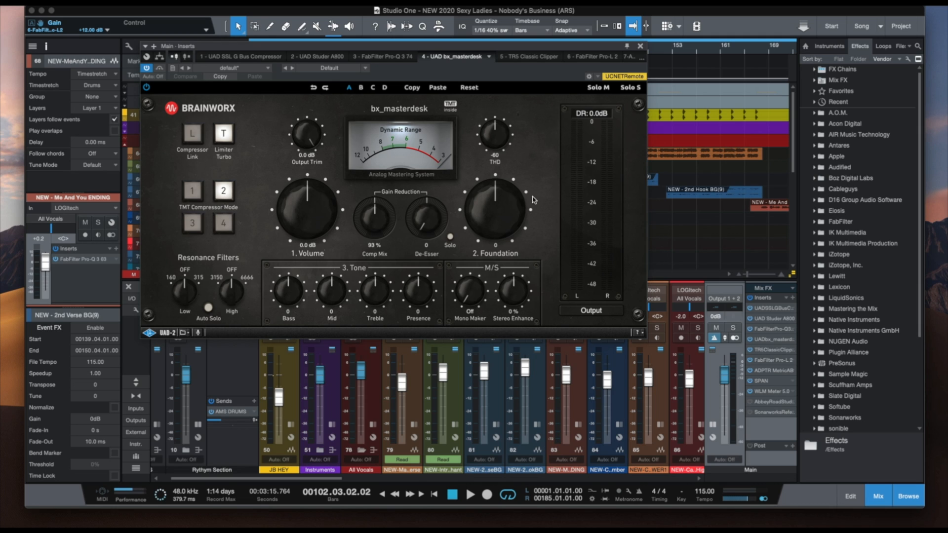
{"action": "left_click", "coordinate": [771, 362]}
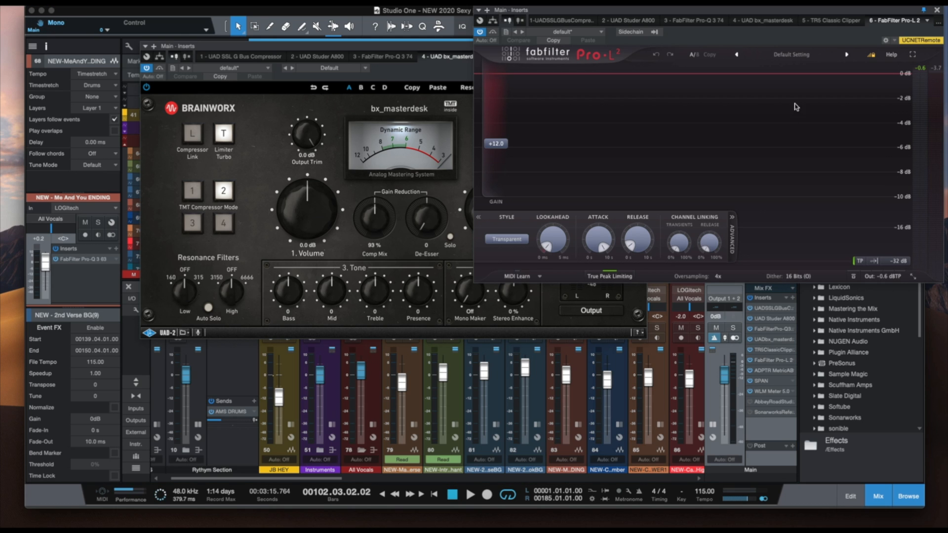
{"action": "left_click", "coordinate": [937, 10]}
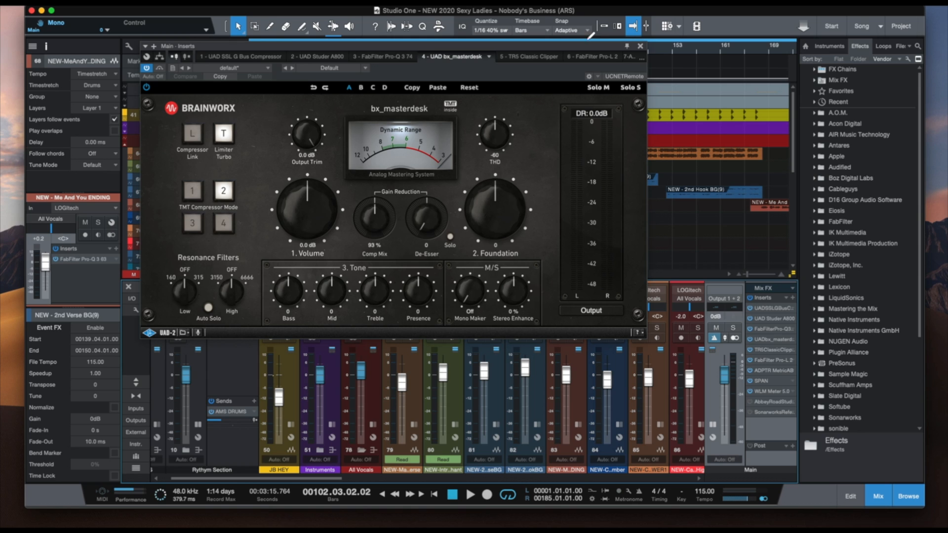
{"action": "left_click", "coordinate": [640, 46]}
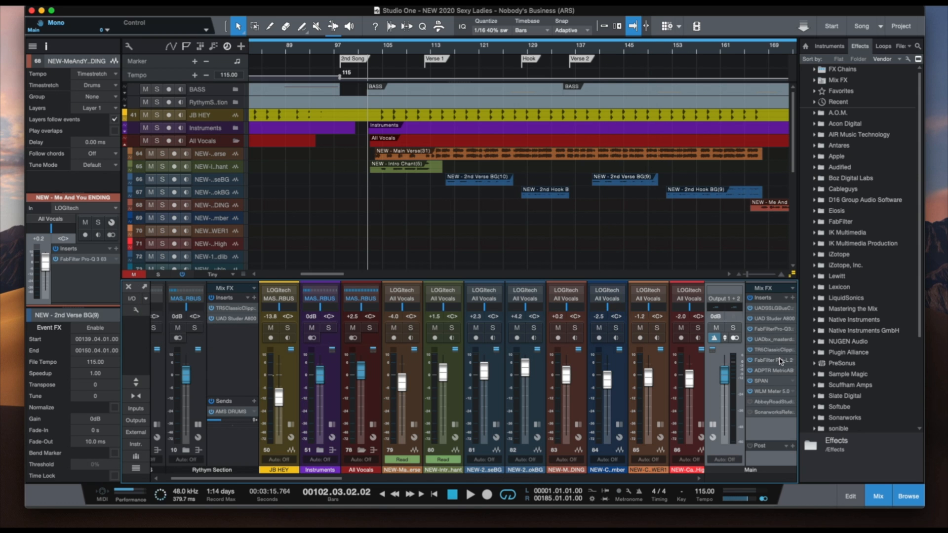
Open the ADPTR MetricAB insert, expand it to its full playback view and move the window clear of the main output's inserts
{"action": "double_click", "coordinate": [760, 373]}
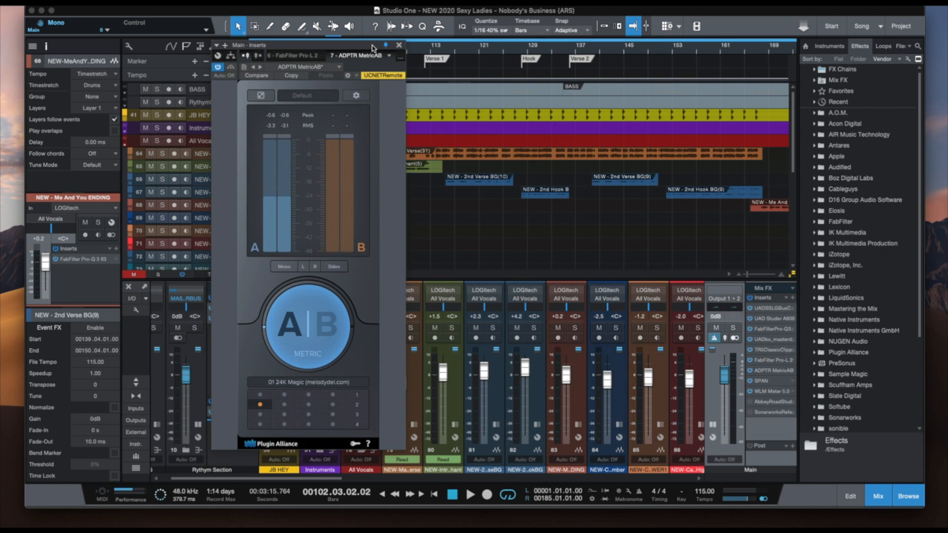
{"action": "left_click_drag", "start_coordinate": [373, 45], "coordinate": [253, 24]}
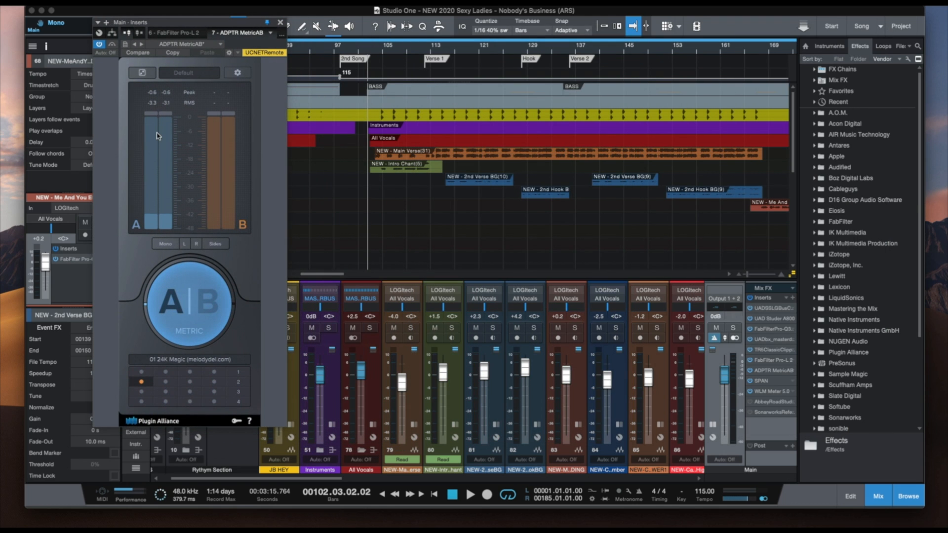
{"action": "left_click", "coordinate": [142, 73]}
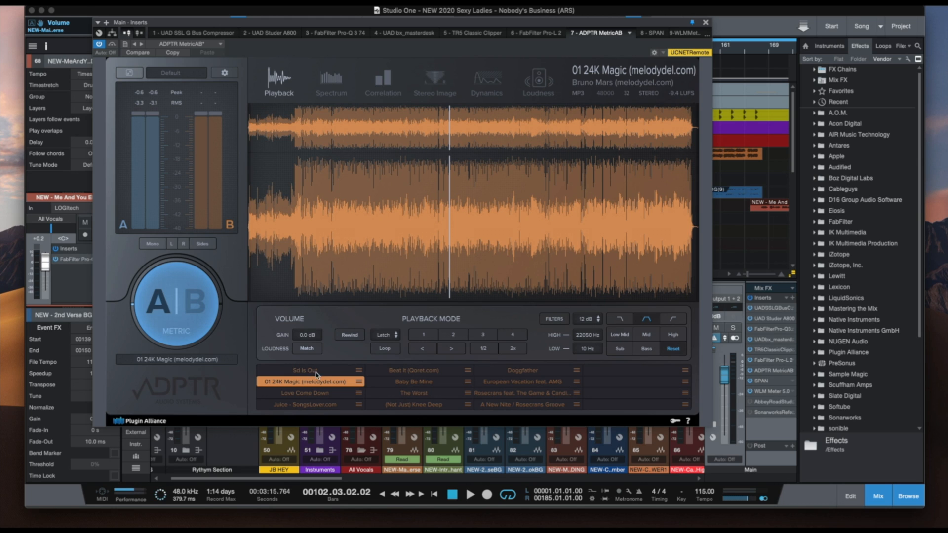
{"action": "left_click_drag", "start_coordinate": [660, 25], "coordinate": [589, 19]}
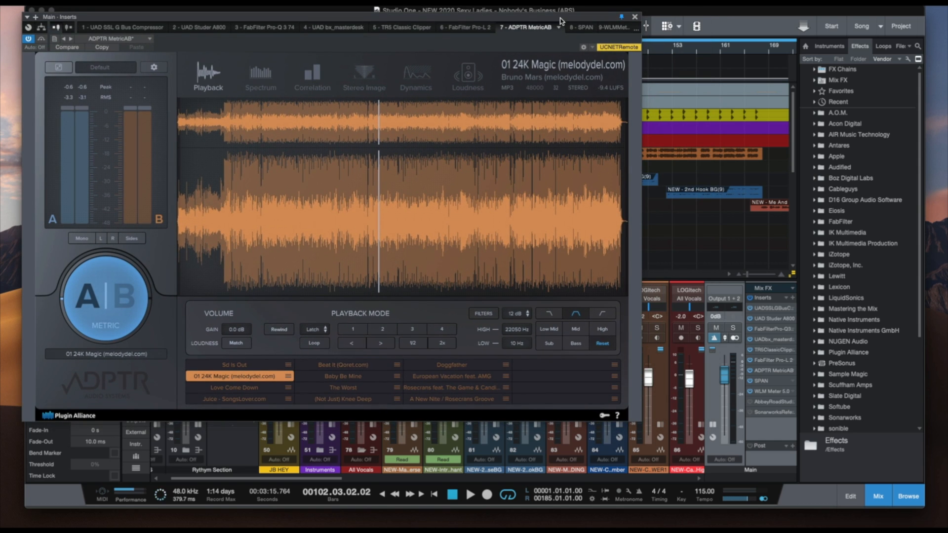
Open the SPAN spectrum analyzer in its own window while keeping MetricAB open
{"action": "left_click", "coordinate": [583, 29]}
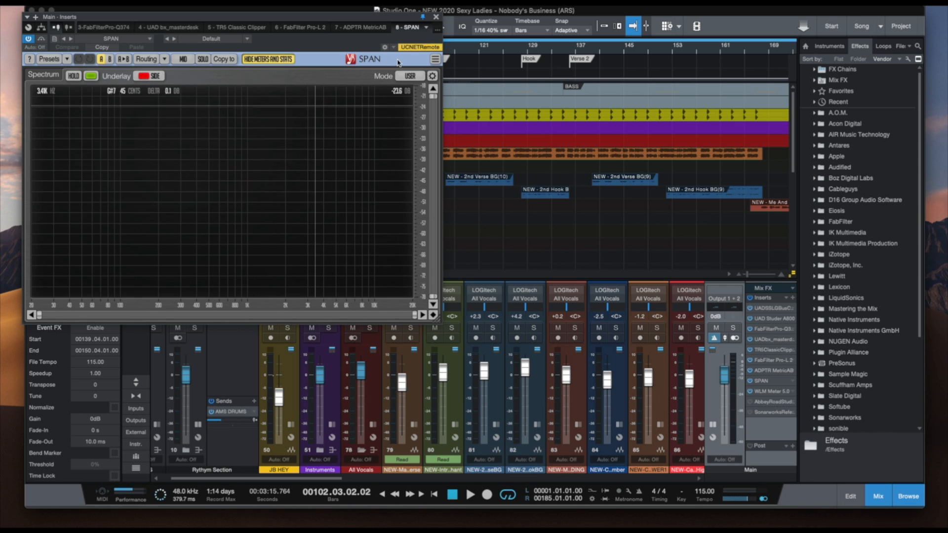
{"action": "left_click", "coordinate": [357, 28]}
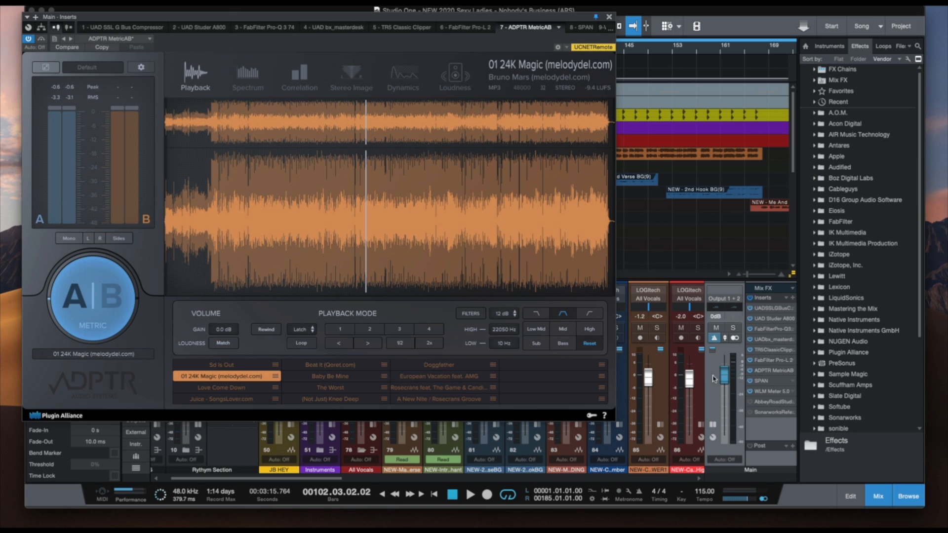
{"action": "double_click", "coordinate": [770, 381]}
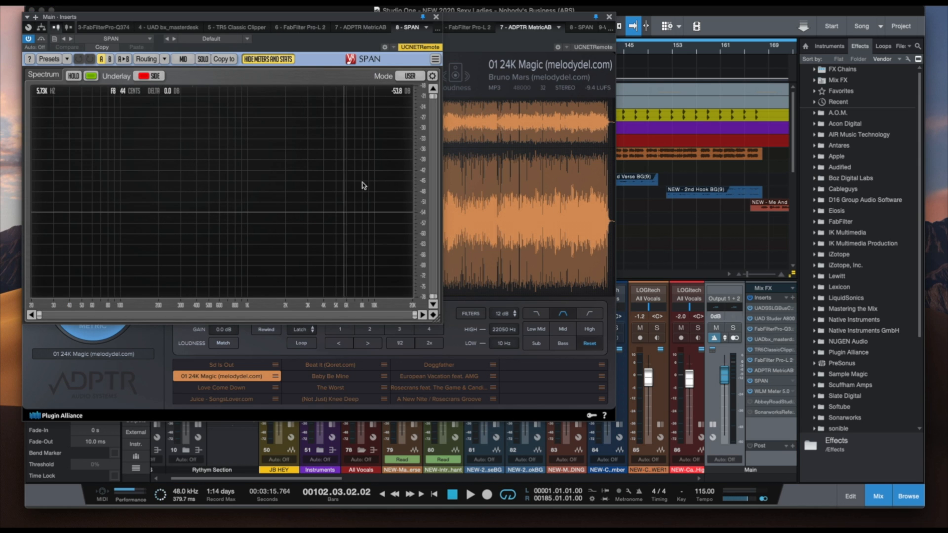
Open the WLM Meter 5.0 insert and place its window over the SPAN analyzer
{"action": "left_click", "coordinate": [767, 392]}
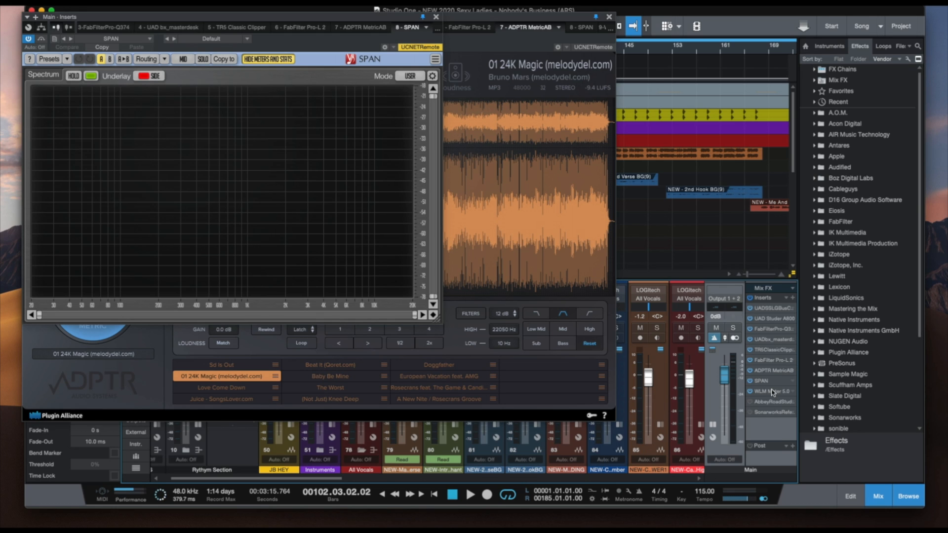
{"action": "left_click", "coordinate": [774, 393]}
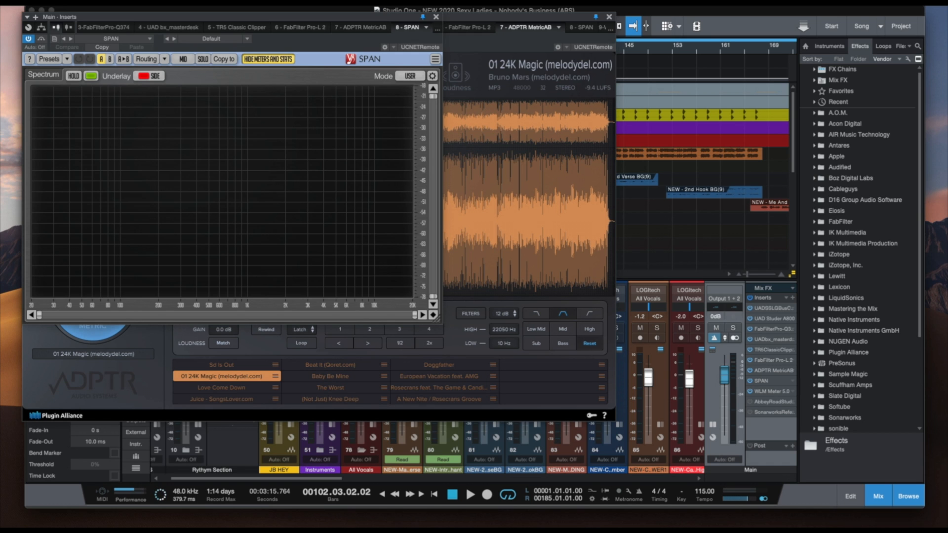
{"action": "left_click_drag", "start_coordinate": [842, 44], "coordinate": [314, 56]}
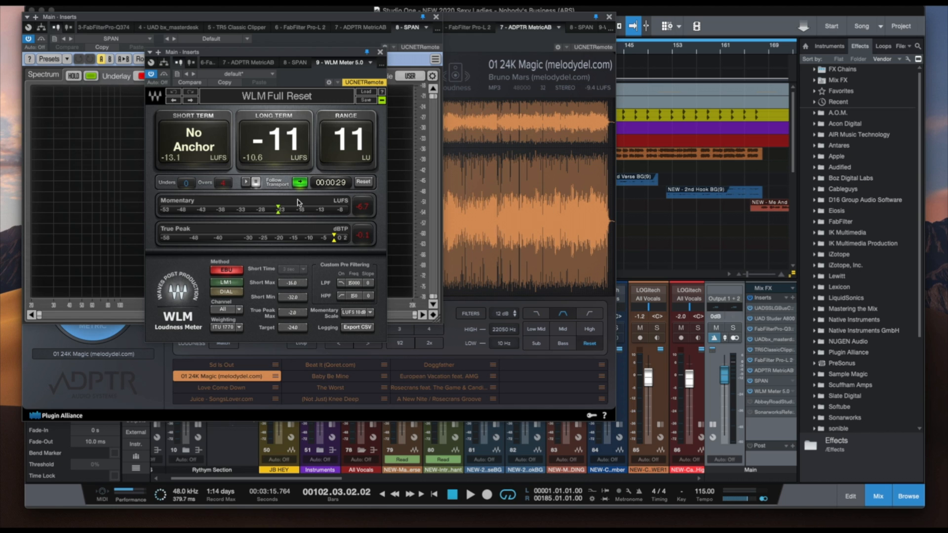
Inspect the Abbey Road Studio 3 and Sonarworks Reference 4 inserts on the main output, closing each window after viewing it
{"action": "left_click", "coordinate": [777, 406]}
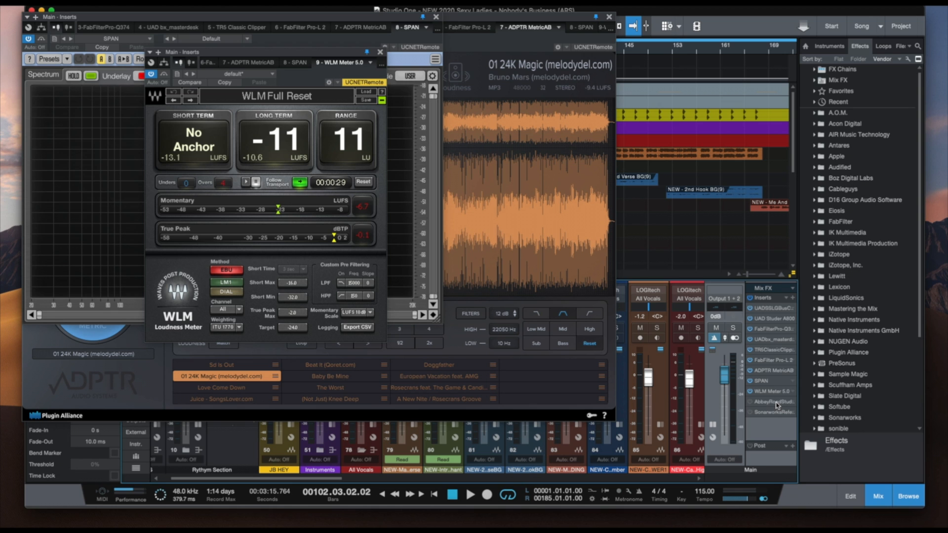
{"action": "left_click_drag", "start_coordinate": [947, 36], "coordinate": [460, 29]}
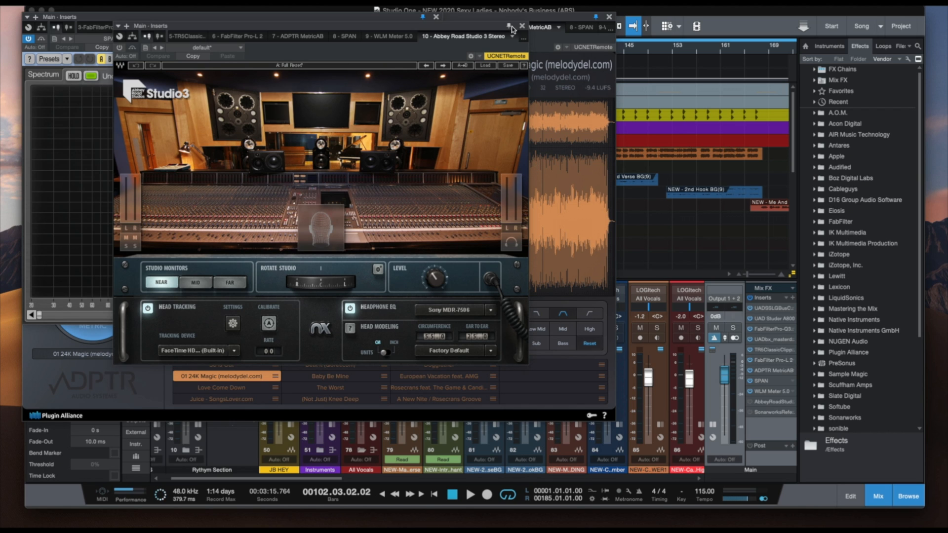
{"action": "left_click", "coordinate": [517, 3]}
{"action": "left_click", "coordinate": [532, 30]}
{"action": "left_click", "coordinate": [522, 26]}
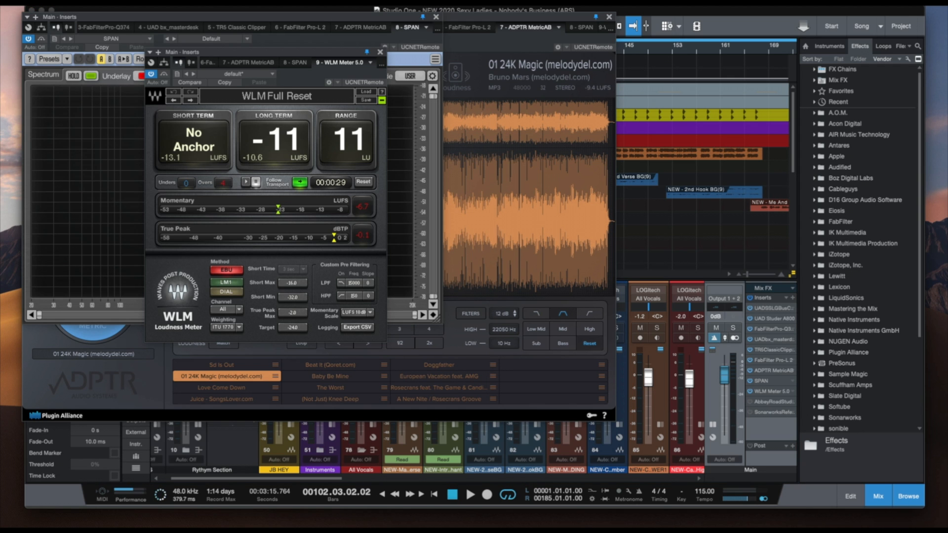
{"action": "left_click_drag", "start_coordinate": [849, 55], "coordinate": [489, 74]}
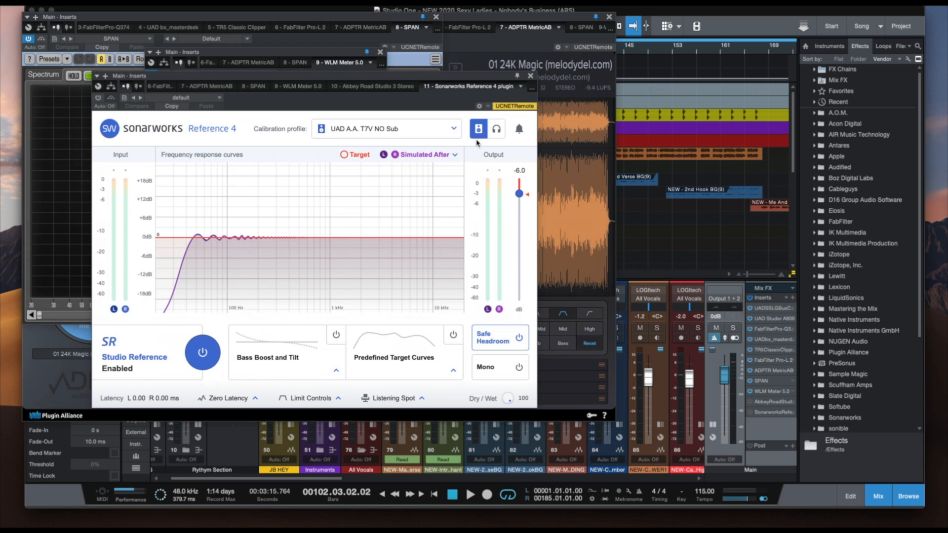
{"action": "left_click", "coordinate": [530, 76]}
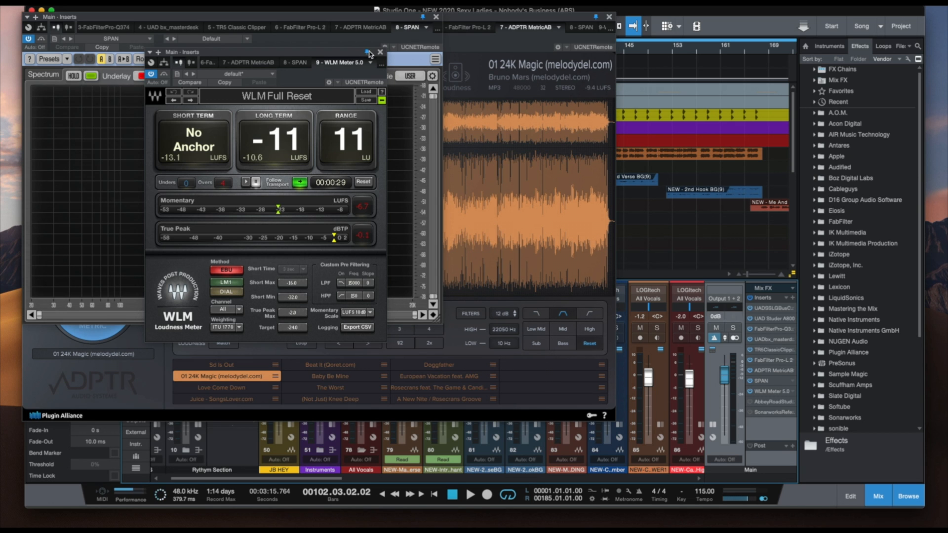
Close the WLM Meter, SPAN and MetricAB plugin windows
{"action": "left_click", "coordinate": [381, 52]}
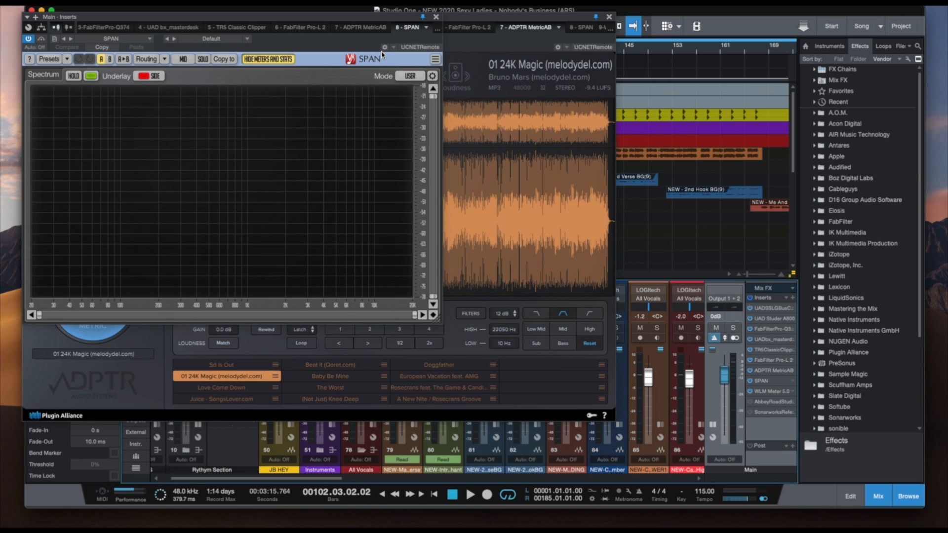
{"action": "left_click", "coordinate": [436, 17]}
{"action": "left_click", "coordinate": [610, 17]}
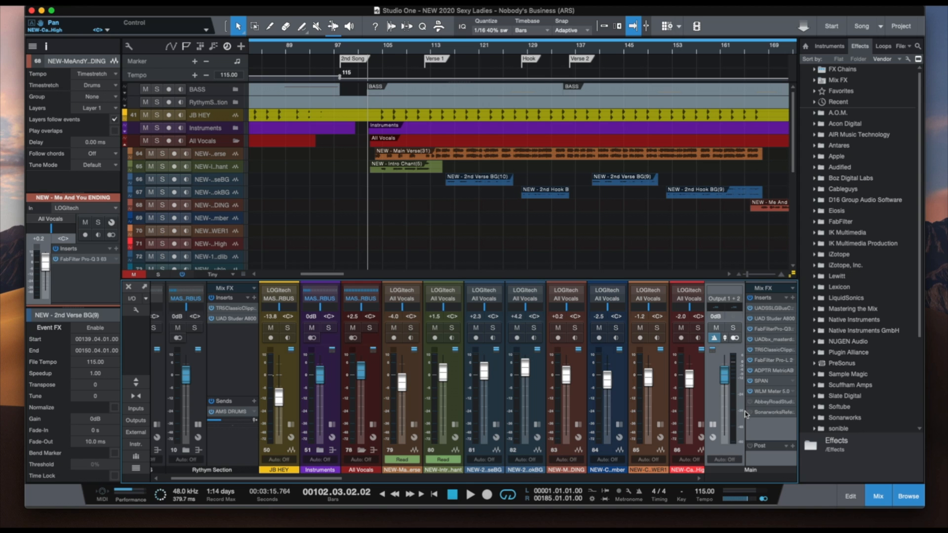
Reopen MetricAB on the main output, switch to the UAD SSL G Bus Compressor to review it, and close the plugin window
{"action": "left_click", "coordinate": [773, 370]}
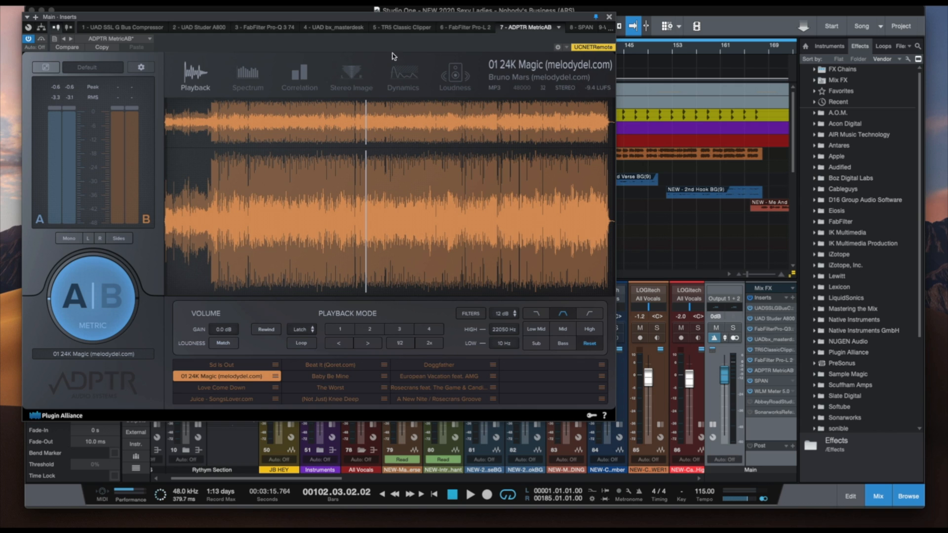
{"action": "left_click", "coordinate": [113, 28]}
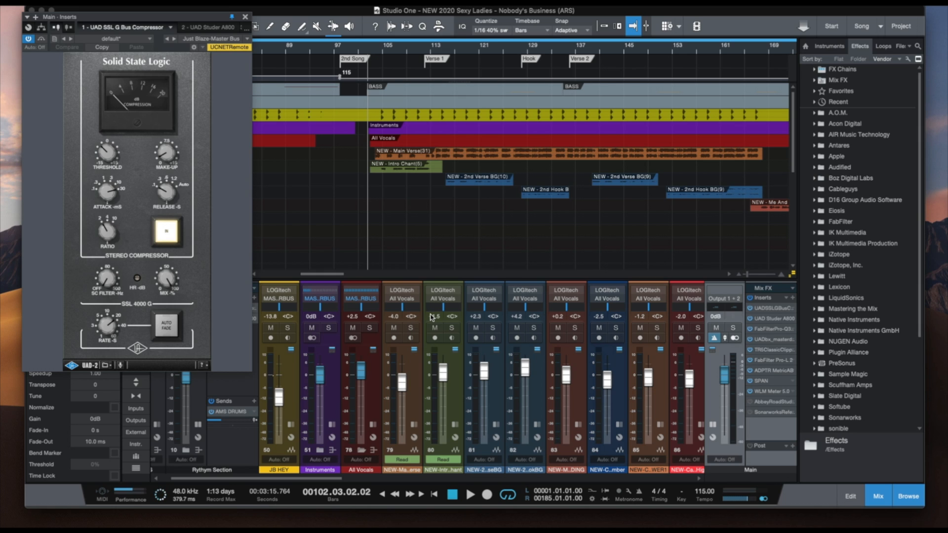
{"action": "left_click", "coordinate": [244, 18]}
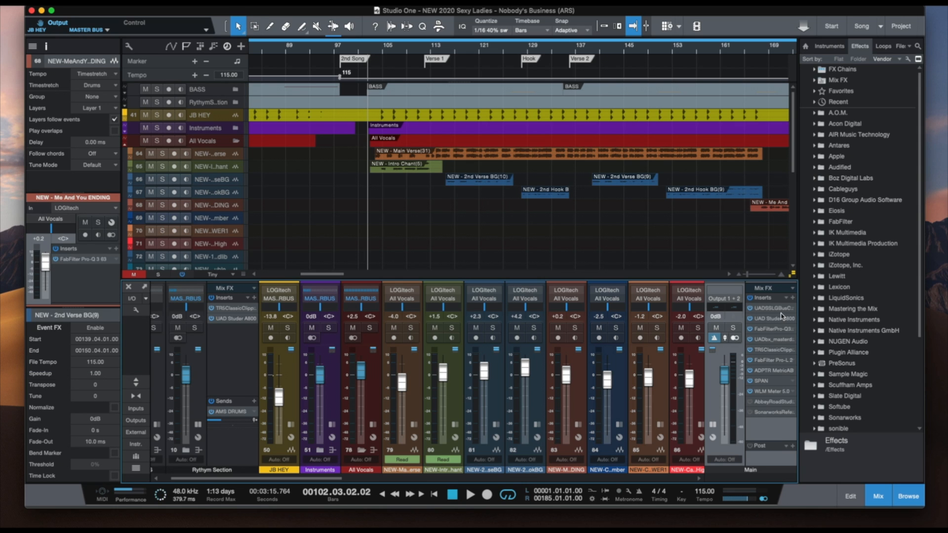
Deactivate the Pro-Q 3, bx_masterdesk and TR5 Classic Clipper inserts on the main output and play the mix through the remaining chain
{"action": "left_click", "coordinate": [750, 351]}
{"action": "left_click", "coordinate": [750, 340]}
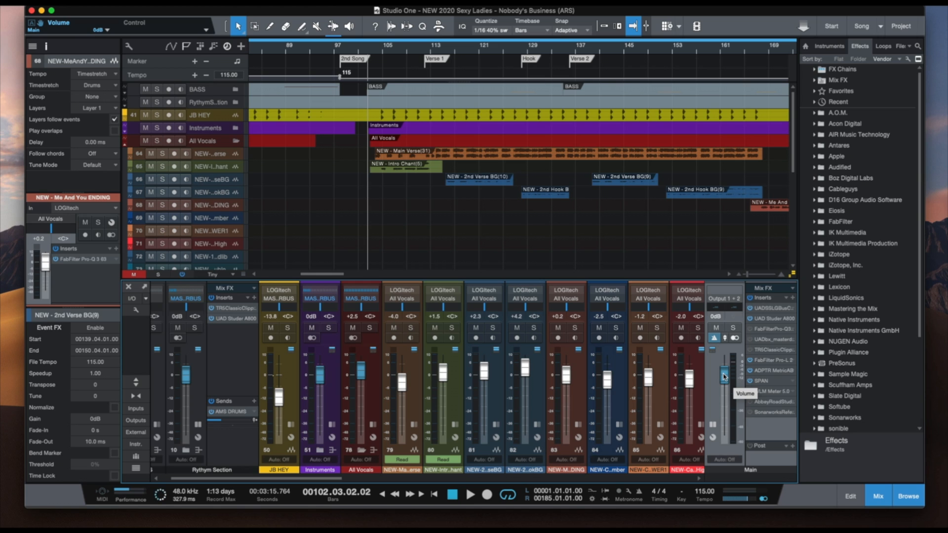
{"action": "key", "text": "space"}
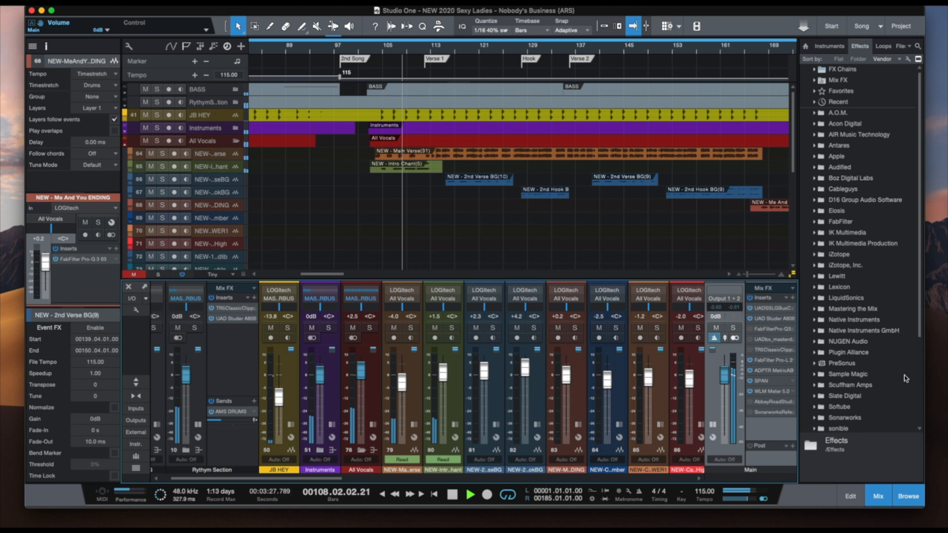
{"action": "left_click", "coordinate": [452, 496]}
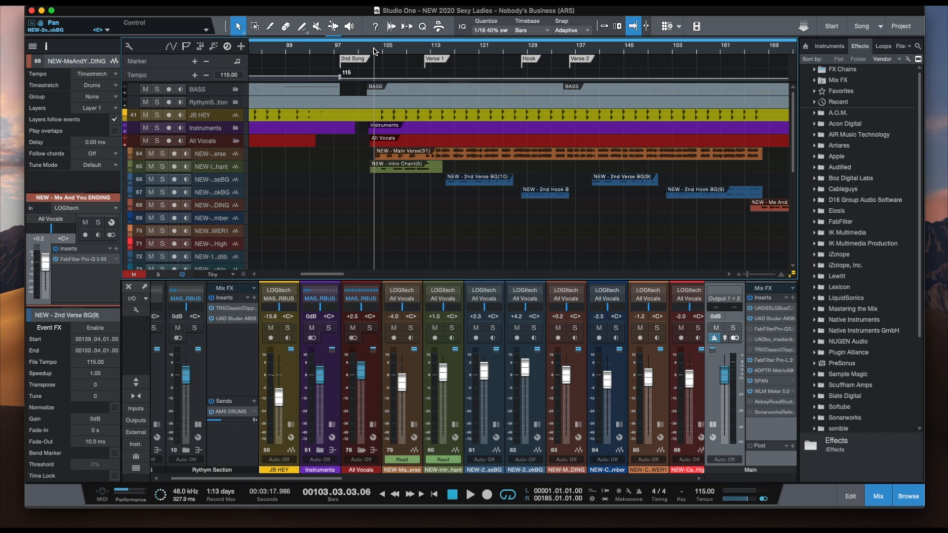
{"action": "left_click", "coordinate": [469, 496]}
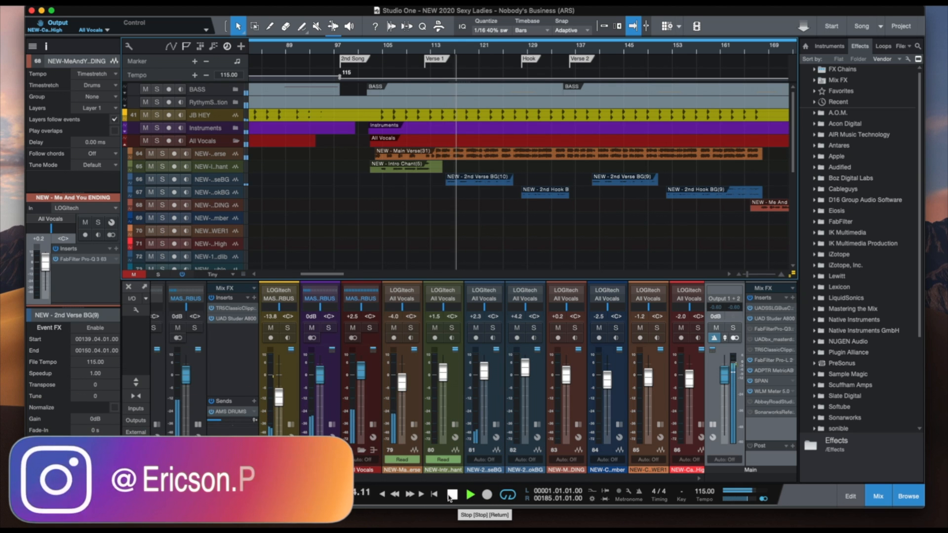
{"action": "left_click", "coordinate": [451, 495]}
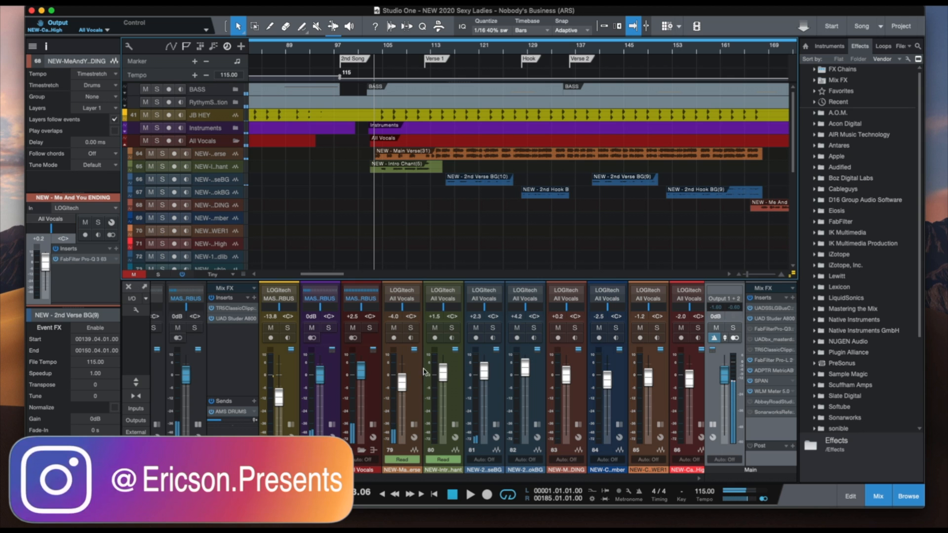
Move the playhead to bar 112 and open the main output's UAD SSL G Bus Compressor, shifting its window slightly
{"action": "left_click", "coordinate": [427, 43]}
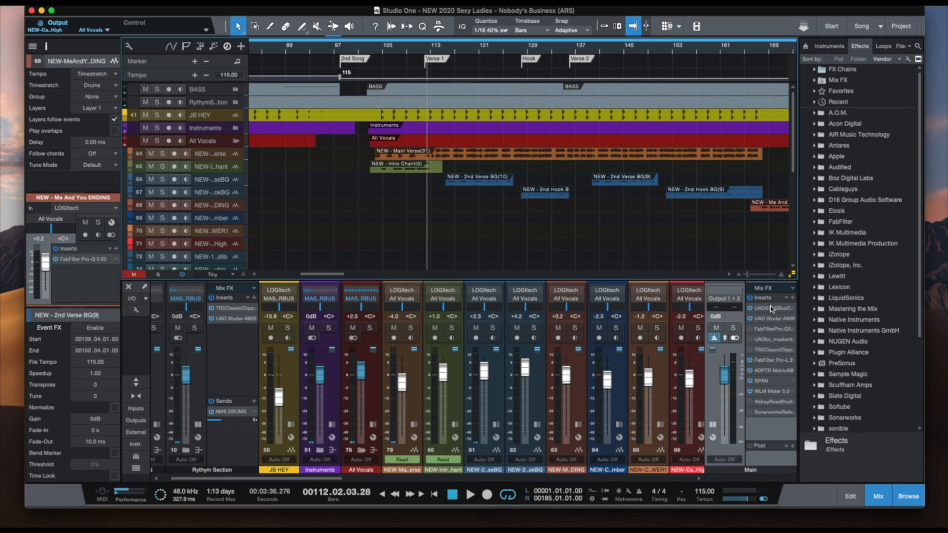
{"action": "double_click", "coordinate": [772, 310]}
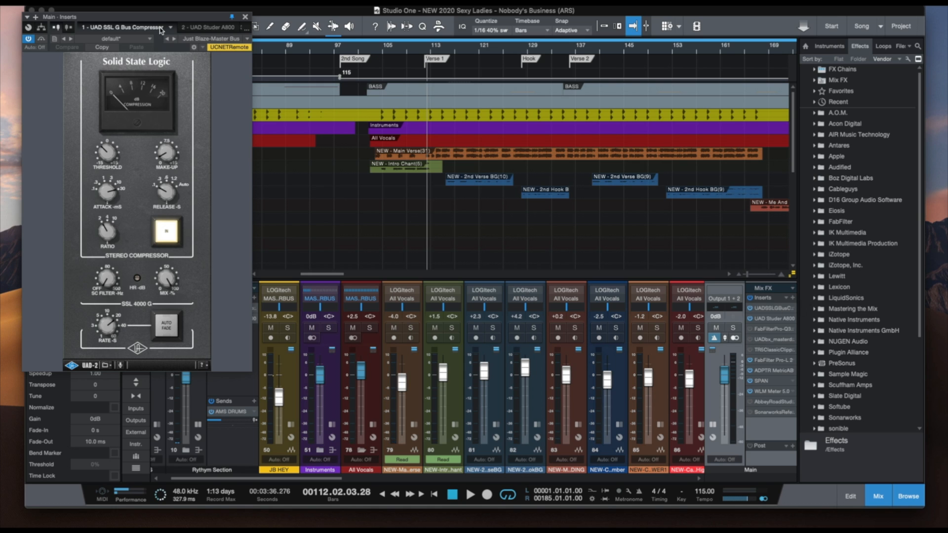
{"action": "left_click_drag", "start_coordinate": [147, 18], "coordinate": [188, 11]}
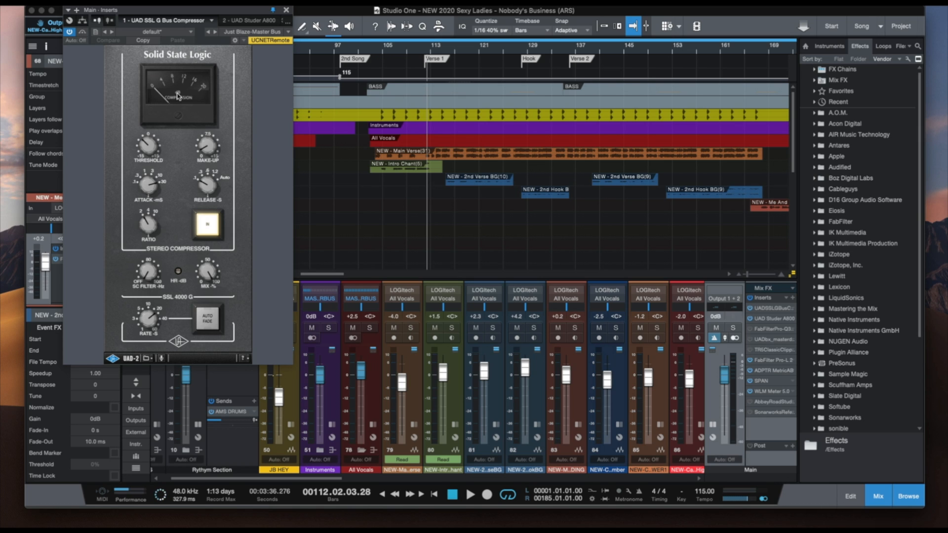
Play the mix in short passes to examine the SSL G Bus Compressor's gain reduction, stopping after each pass
{"action": "key", "text": "space"}
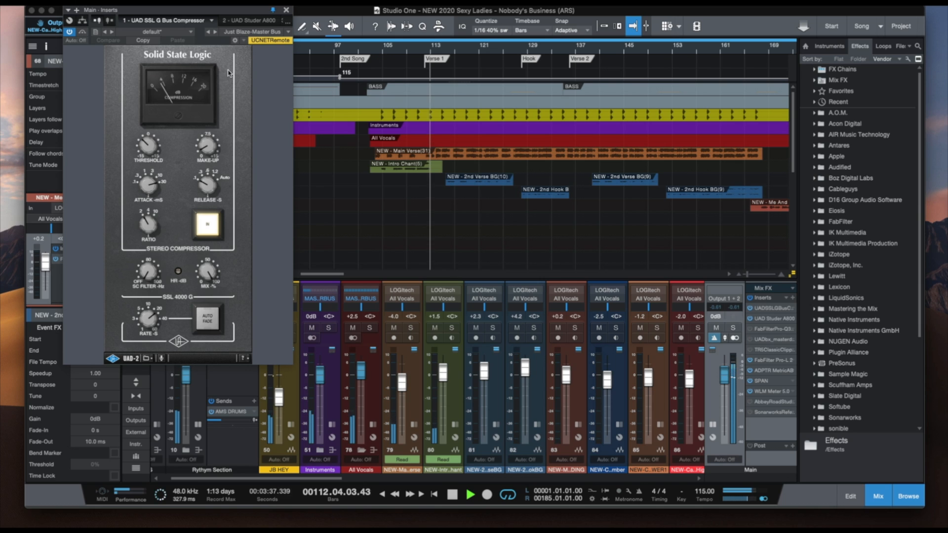
{"action": "key", "text": "space"}
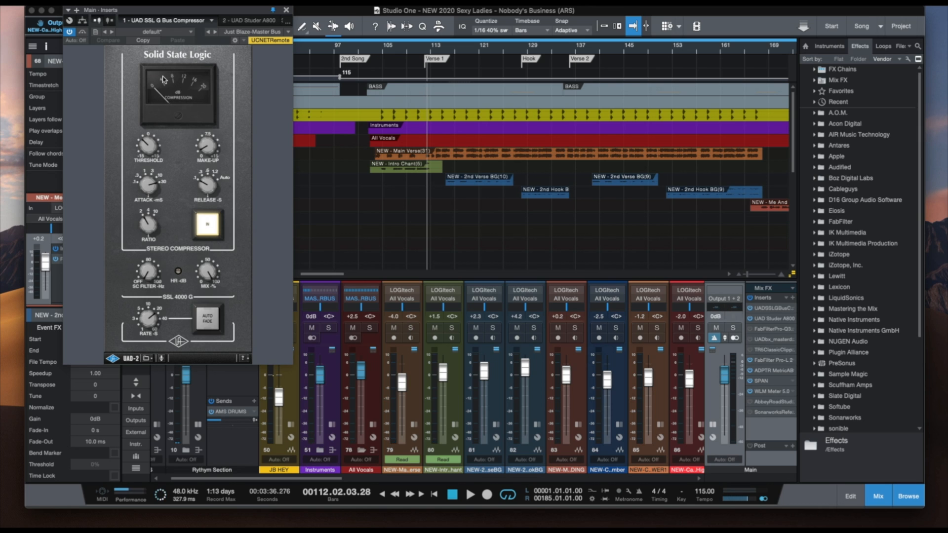
{"action": "key", "text": "space"}
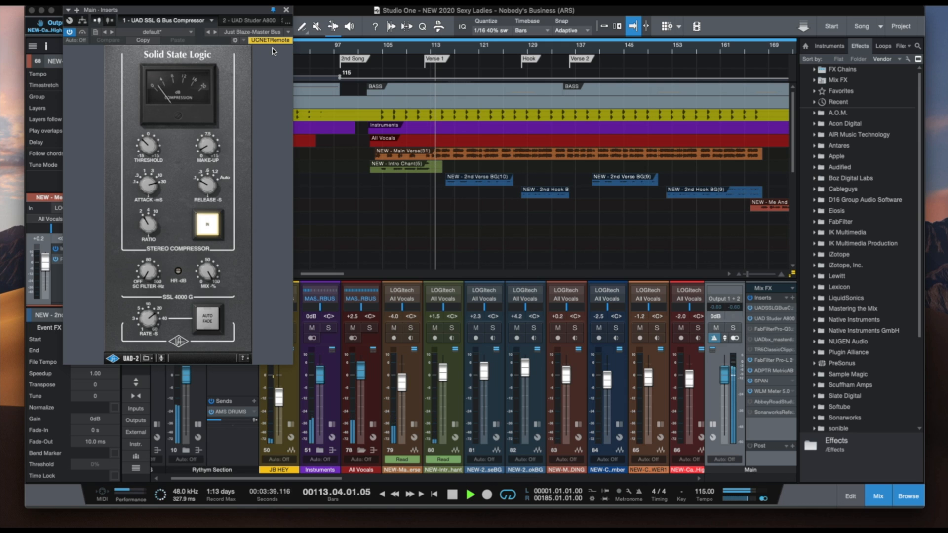
{"action": "key", "text": "space"}
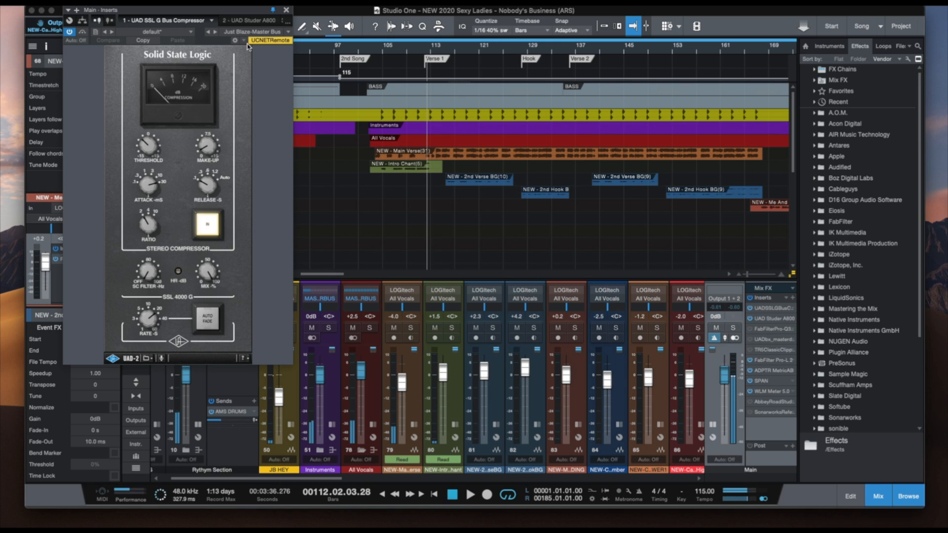
Switch the plugin window to the UAD Studer A800 and examine its VU meter during playback
{"action": "left_click", "coordinate": [244, 21]}
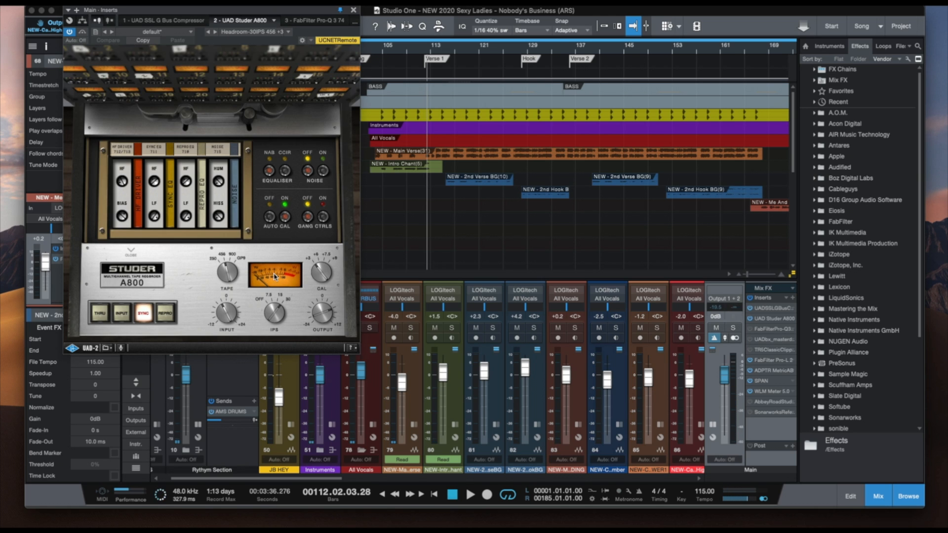
{"action": "key", "text": "space"}
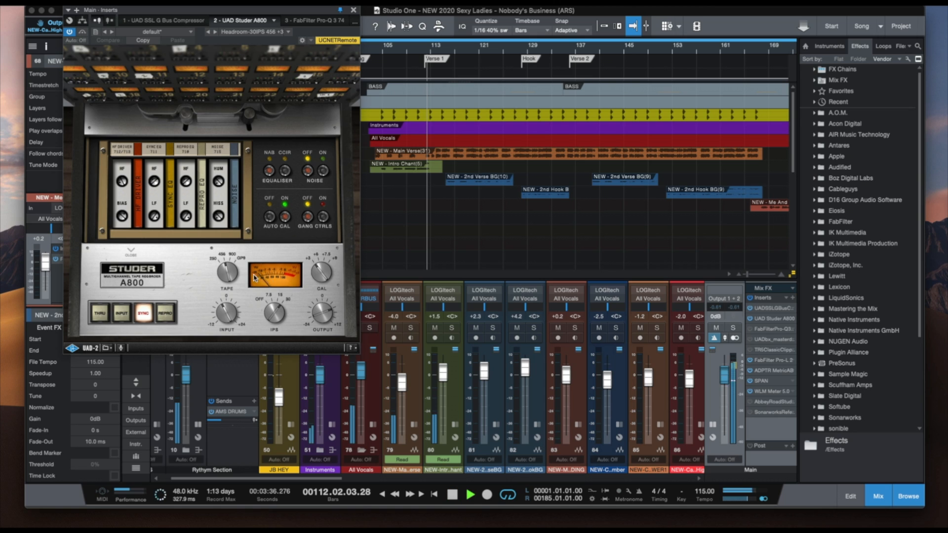
{"action": "key", "text": "space"}
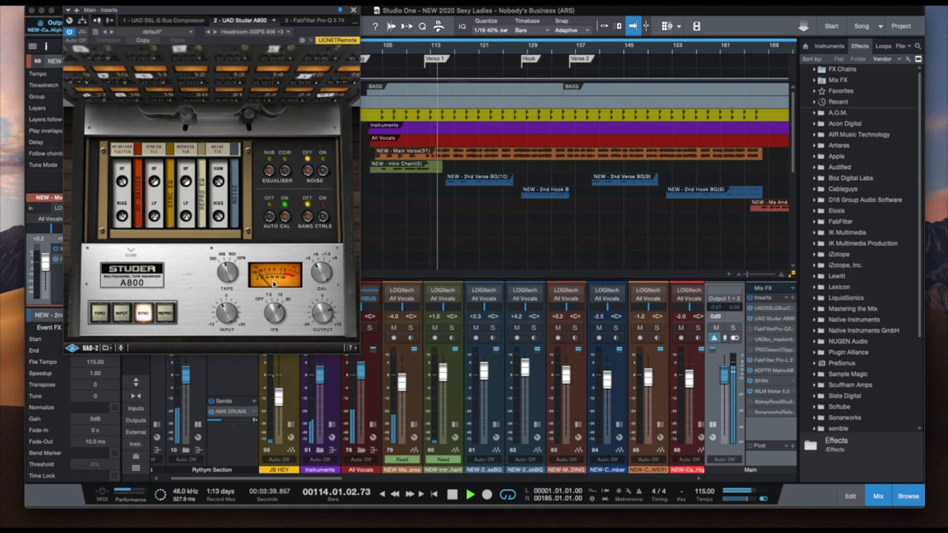
Open the FabFilter Pro-L 2 insert beside the Studer window, watch its limiting during playback and uncover the main output's inserts
{"action": "left_click", "coordinate": [773, 361]}
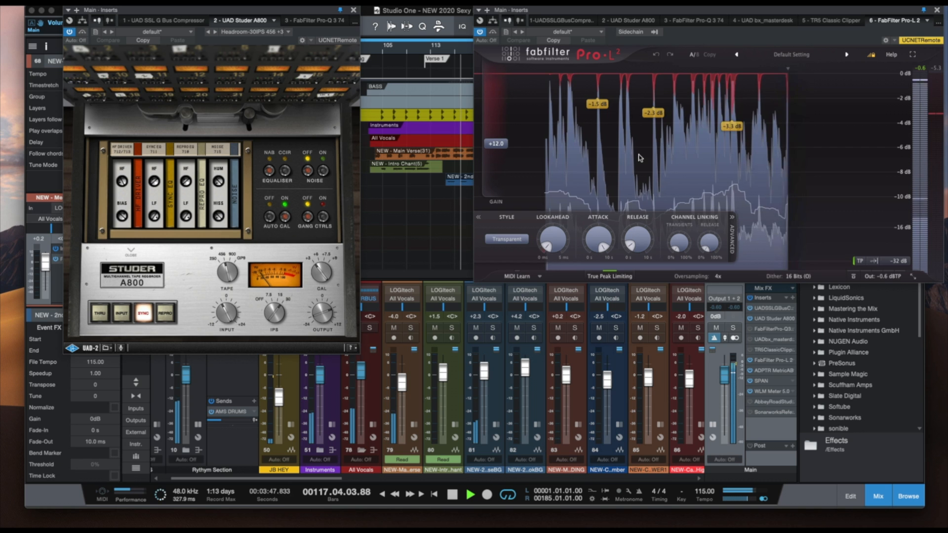
{"action": "key", "text": "space"}
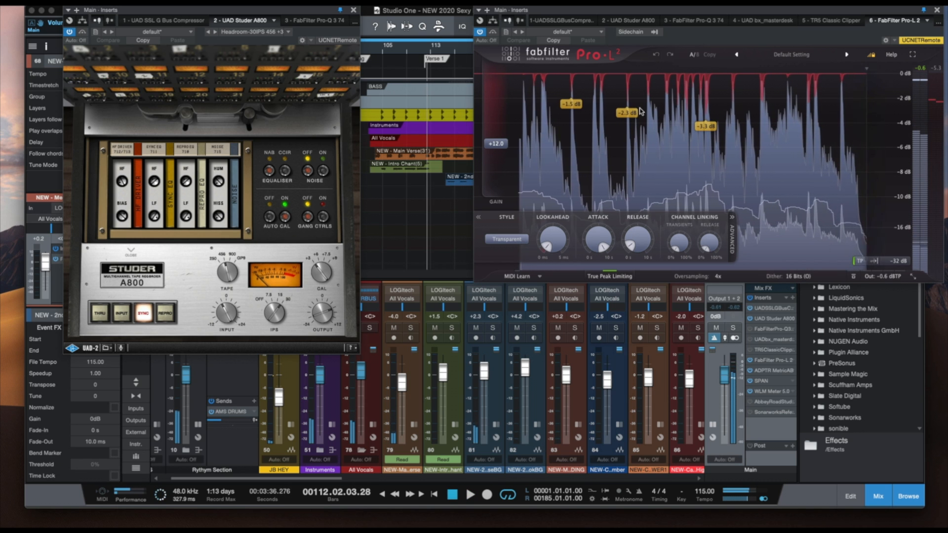
{"action": "left_click_drag", "start_coordinate": [777, 13], "coordinate": [539, 16]}
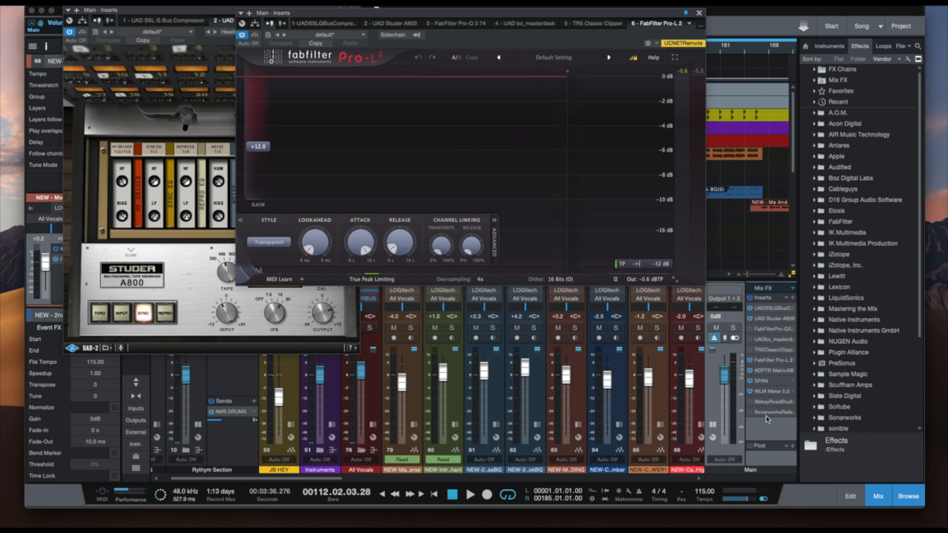
Open the WLM Meter 5.0 insert, place it beside the Pro-L 2 window and check the loudness during playback
{"action": "left_click", "coordinate": [764, 391]}
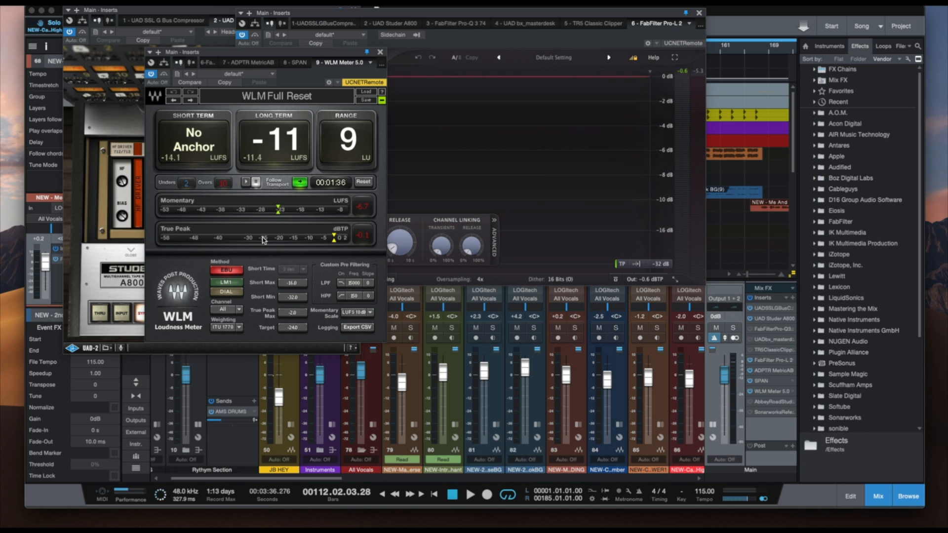
{"action": "left_click_drag", "start_coordinate": [334, 59], "coordinate": [898, 15]}
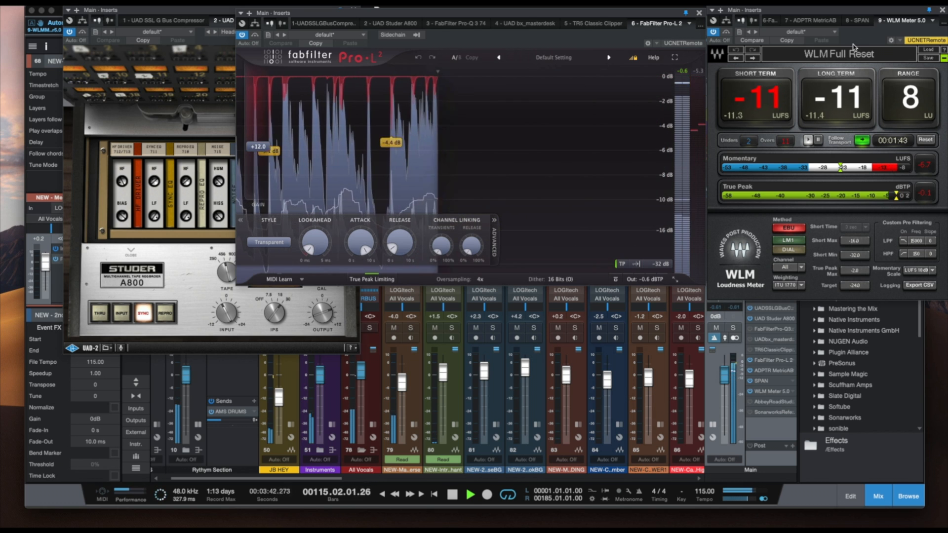
{"action": "key", "text": "space"}
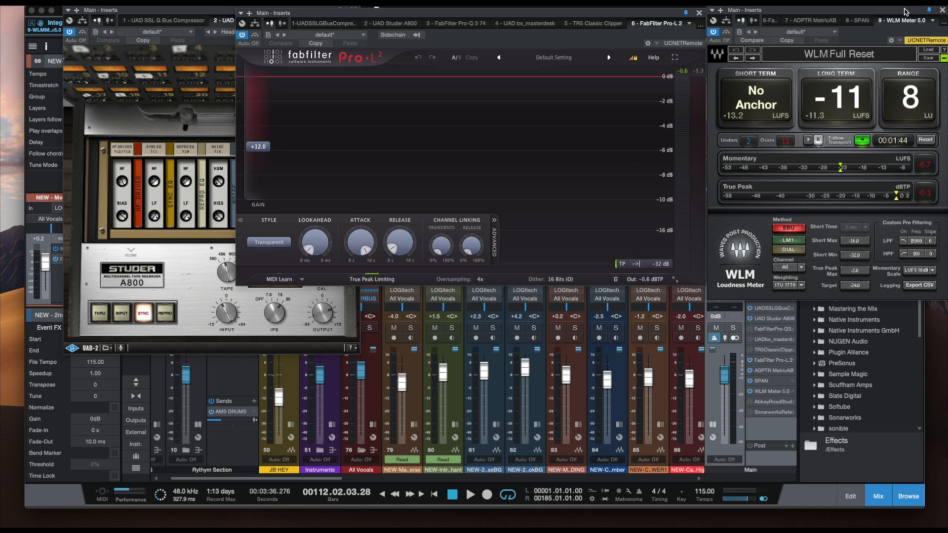
Reposition the WLM Meter and Pro-L 2 windows so that the two do not overlap
{"action": "left_click_drag", "start_coordinate": [902, 12], "coordinate": [853, 10]}
{"action": "left_click", "coordinate": [344, 15]}
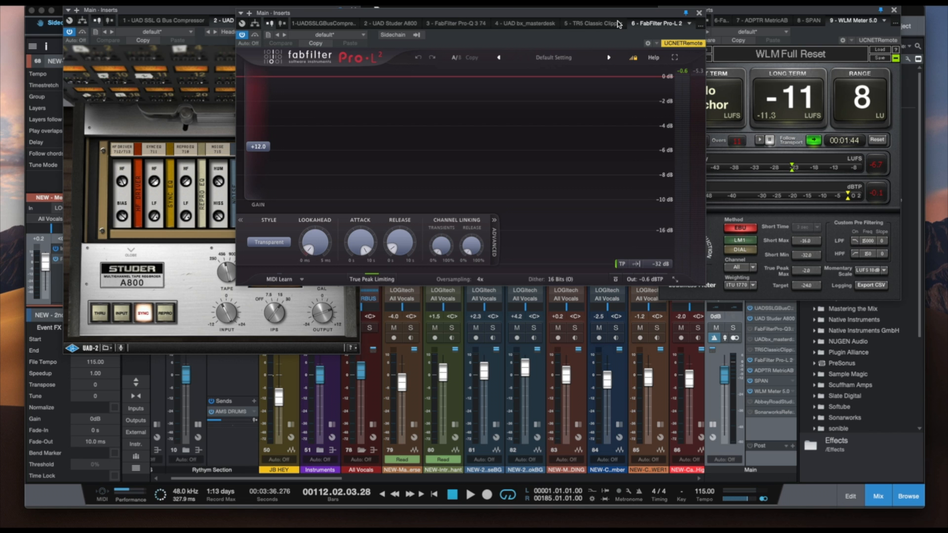
{"action": "left_click_drag", "start_coordinate": [660, 16], "coordinate": [525, 63]}
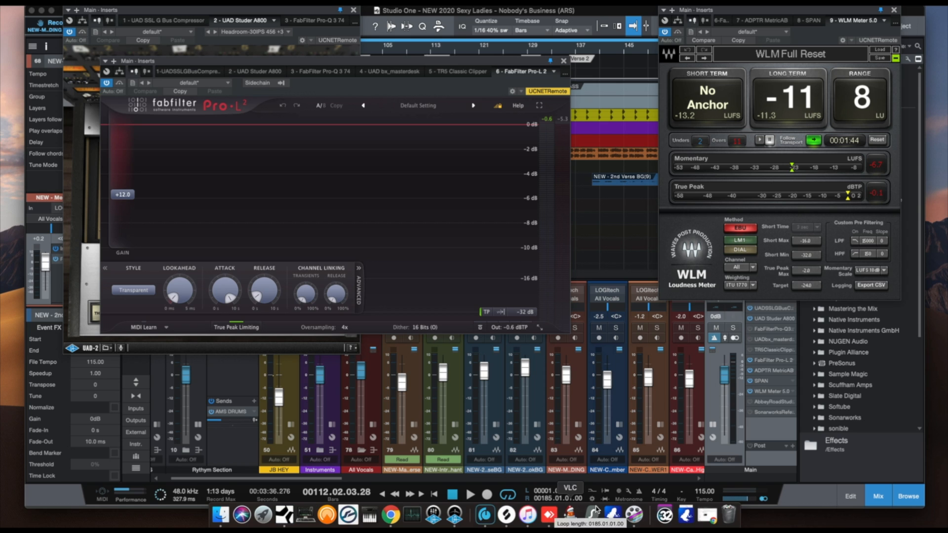
Open the SPAN analyzer and arrange it with Pro-L 2 and the WLM Meter so their displays can be watched together
{"action": "left_click", "coordinate": [763, 381]}
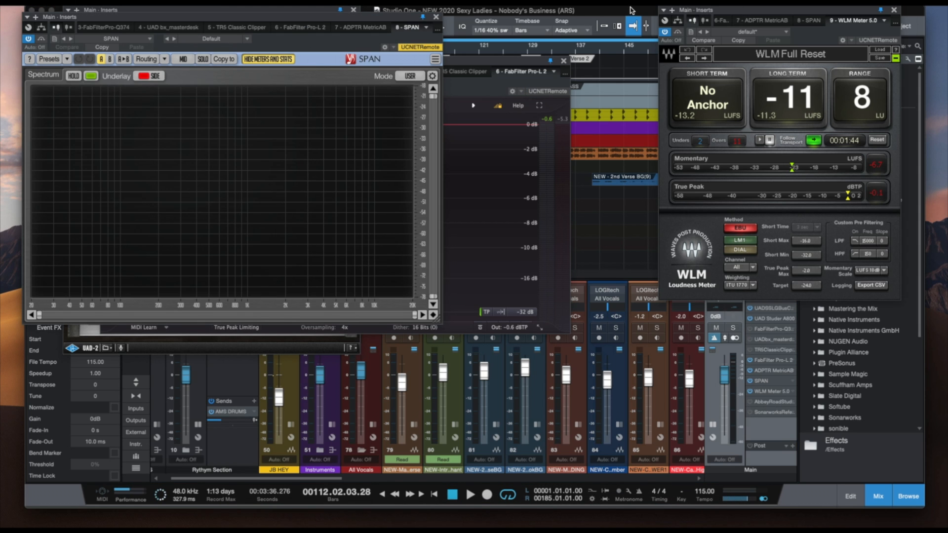
{"action": "left_click_drag", "start_coordinate": [370, 15], "coordinate": [872, 217]}
{"action": "left_click_drag", "start_coordinate": [508, 62], "coordinate": [534, 11]}
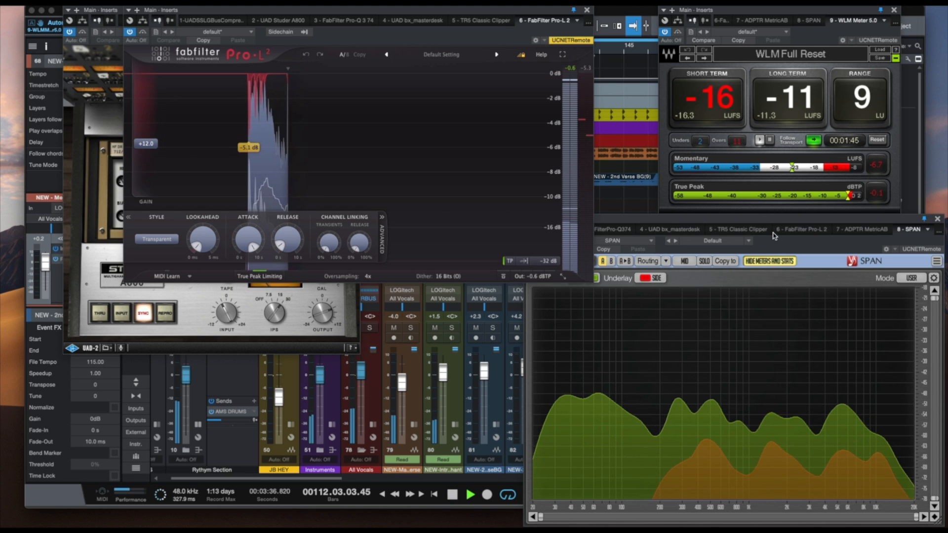
{"action": "left_click_drag", "start_coordinate": [769, 220], "coordinate": [726, 129]}
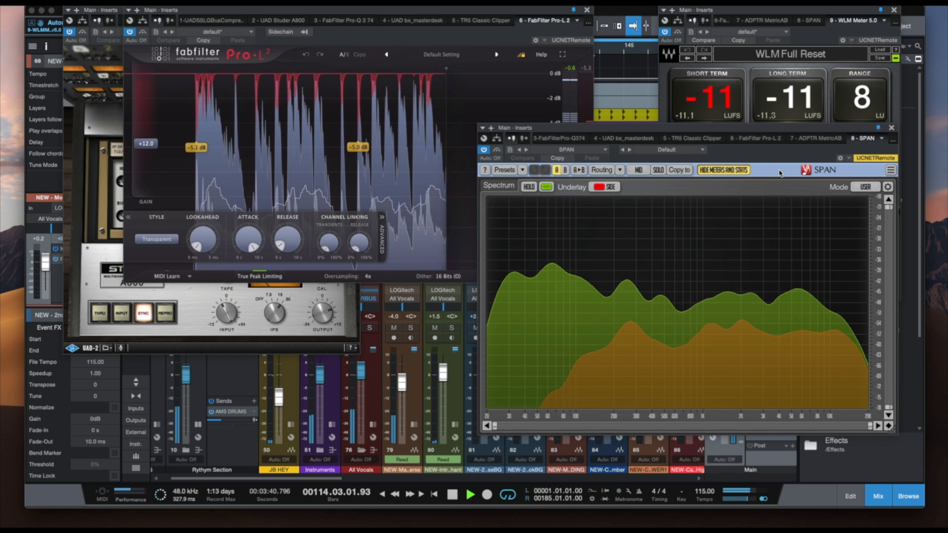
Play the mix from bar 112 in short passes to examine the frequency balance in SPAN, stopping after each pass
{"action": "key", "text": "space"}
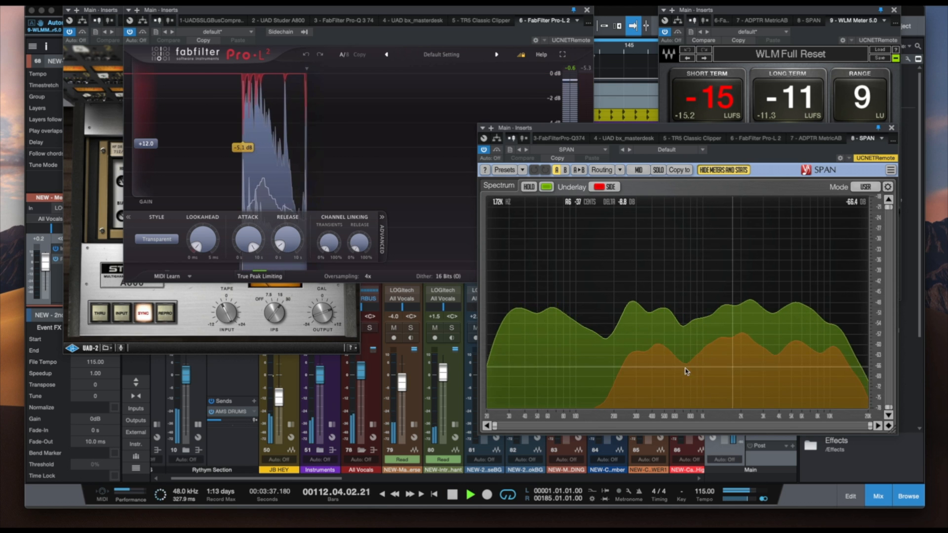
{"action": "key", "text": "space"}
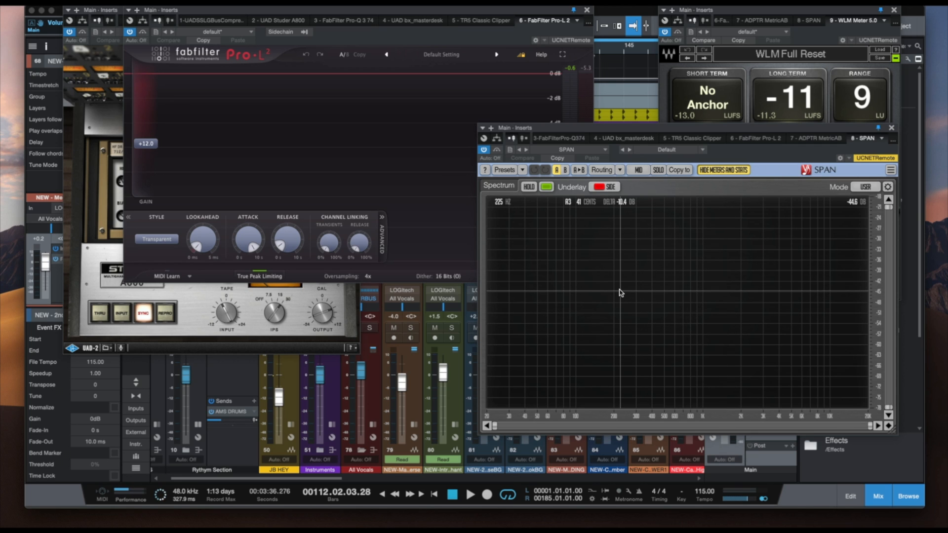
{"action": "key", "text": "space"}
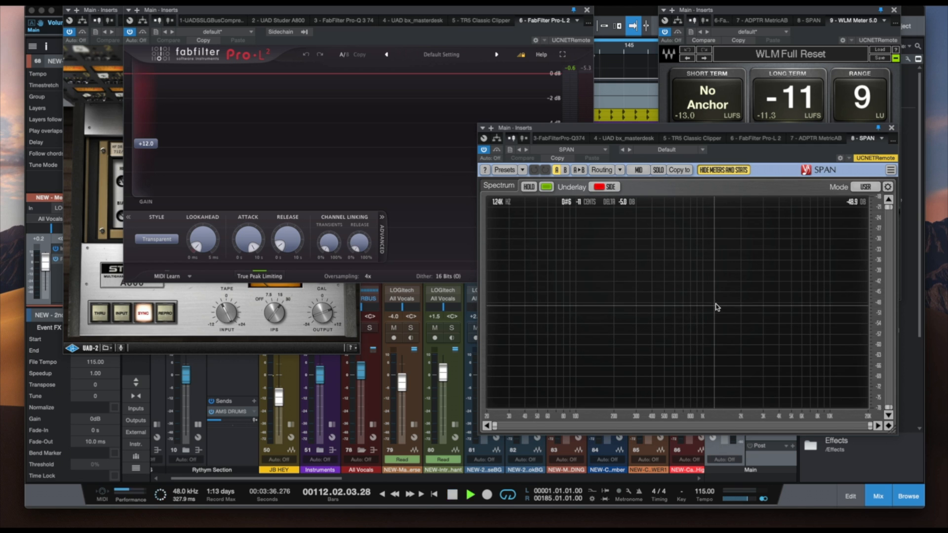
{"action": "key", "text": "space"}
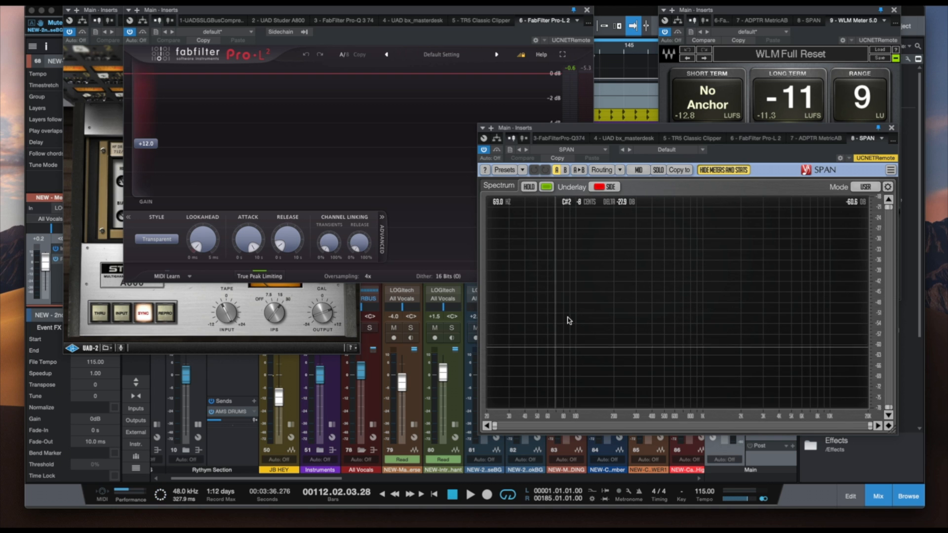
Close the other plug-in windows, keep SPAN open and reposition it clear of the main output's insert list
{"action": "left_click", "coordinate": [891, 128]}
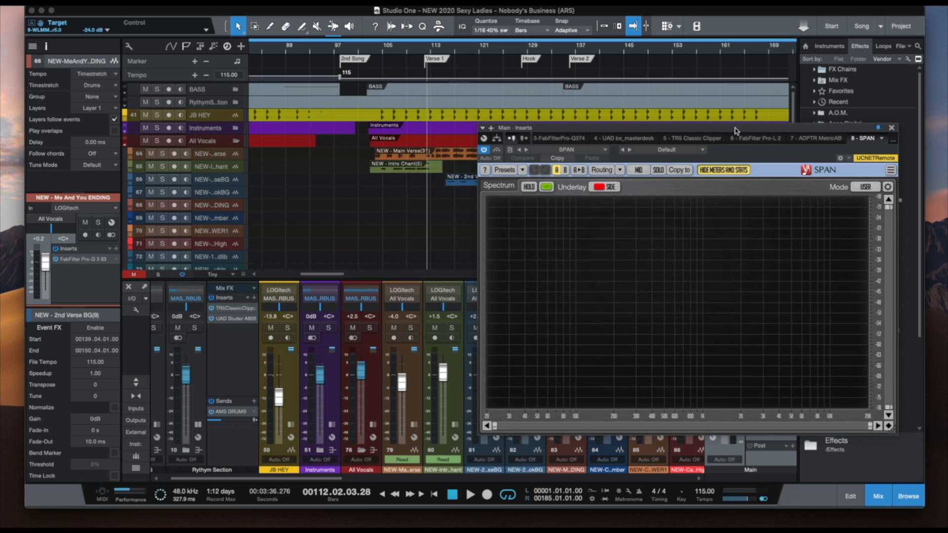
{"action": "left_click_drag", "start_coordinate": [735, 131], "coordinate": [508, 62]}
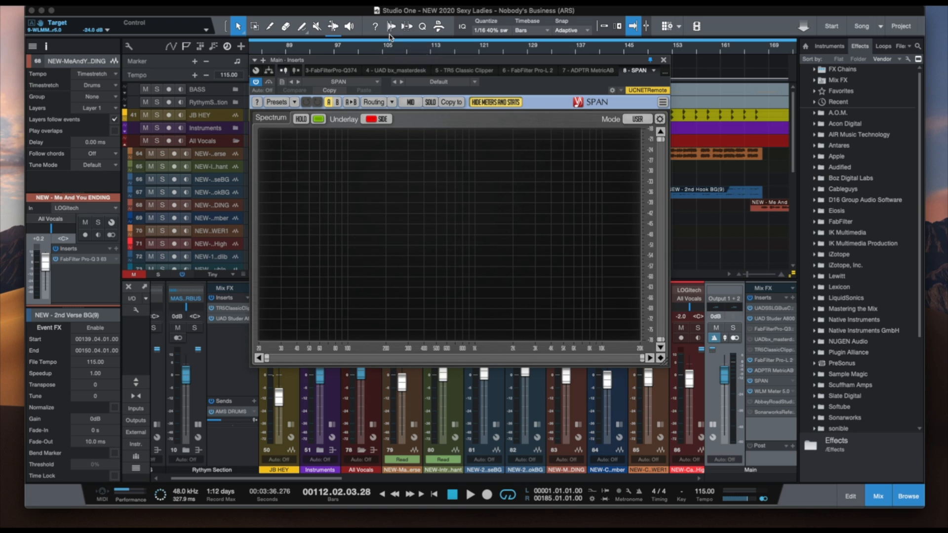
{"action": "left_click_drag", "start_coordinate": [415, 62], "coordinate": [423, 28]}
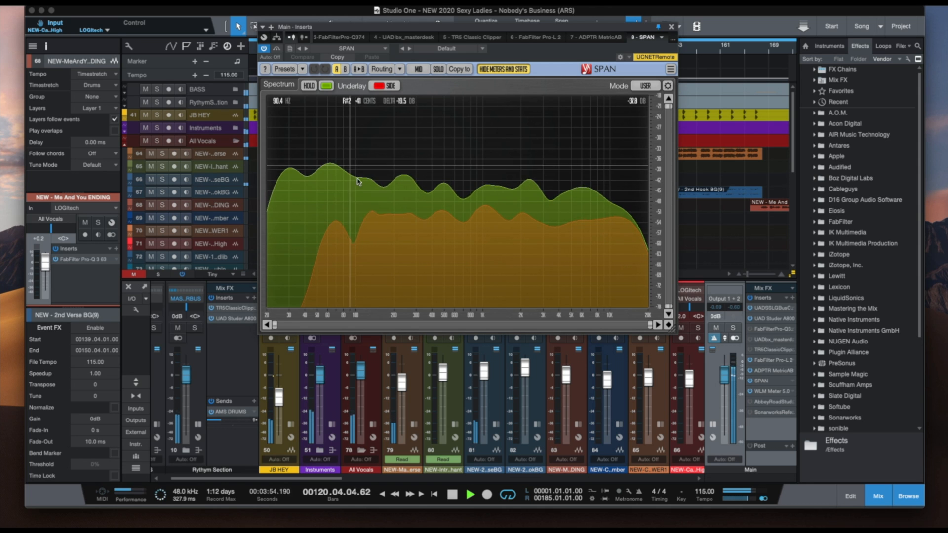
Open and activate FabFilter Pro-Q 3 on the main output, compare it with SPAN during playback, and close it
{"action": "left_click", "coordinate": [765, 329]}
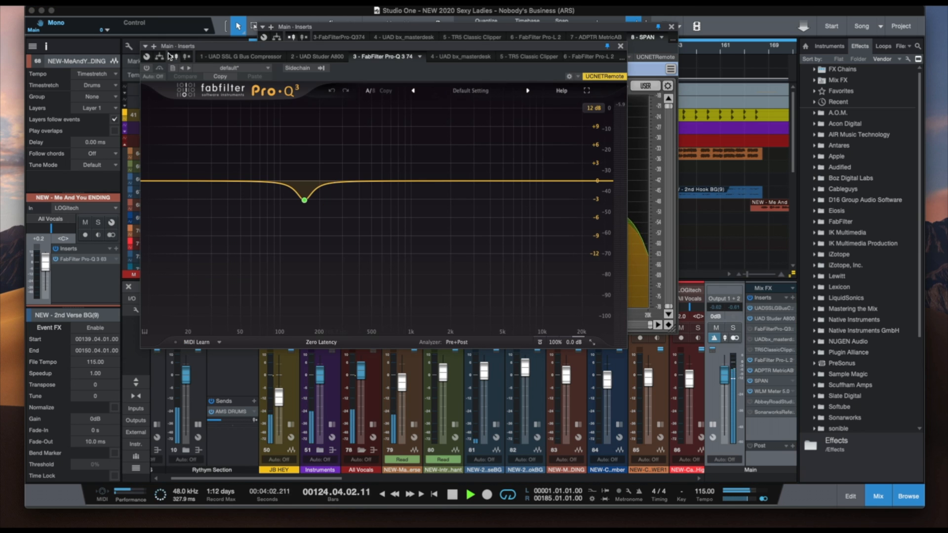
{"action": "left_click", "coordinate": [146, 68]}
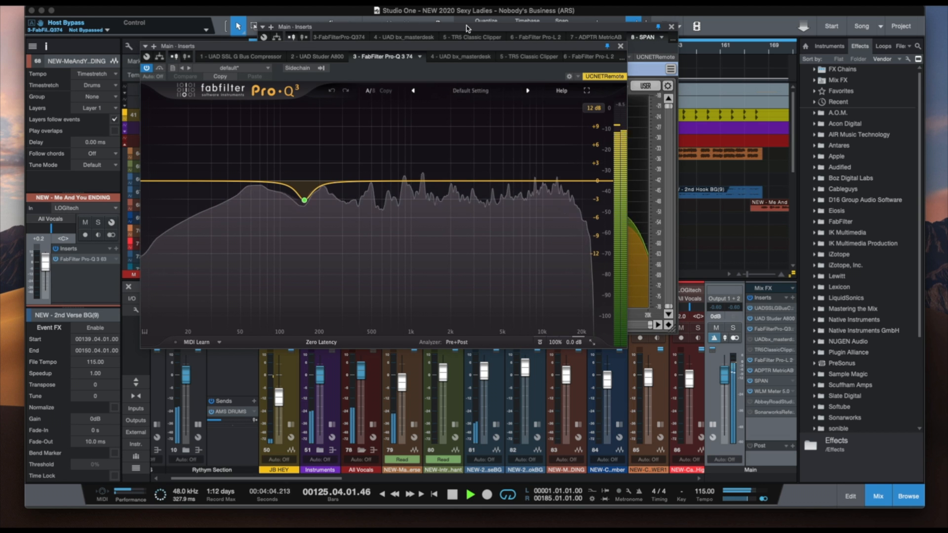
{"action": "left_click_drag", "start_coordinate": [511, 48], "coordinate": [587, 262]}
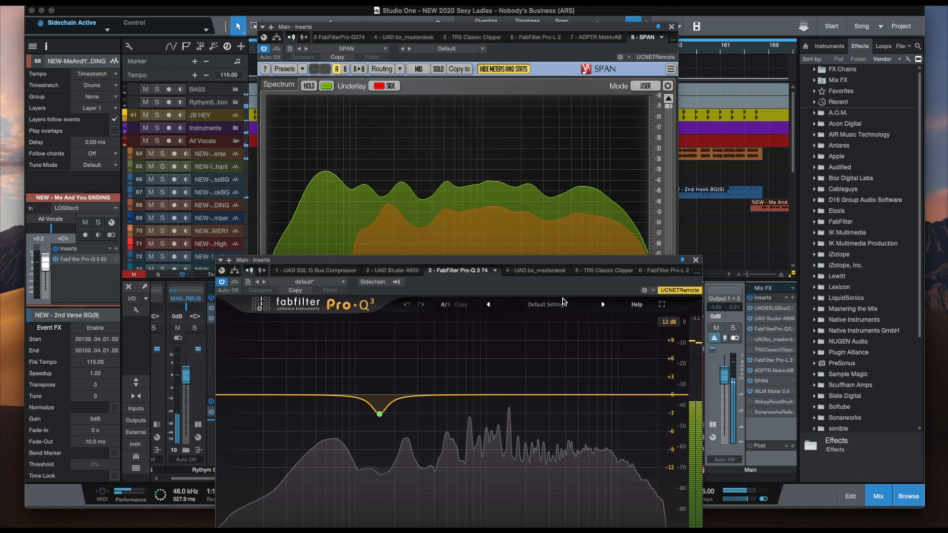
{"action": "double_click", "coordinate": [768, 329]}
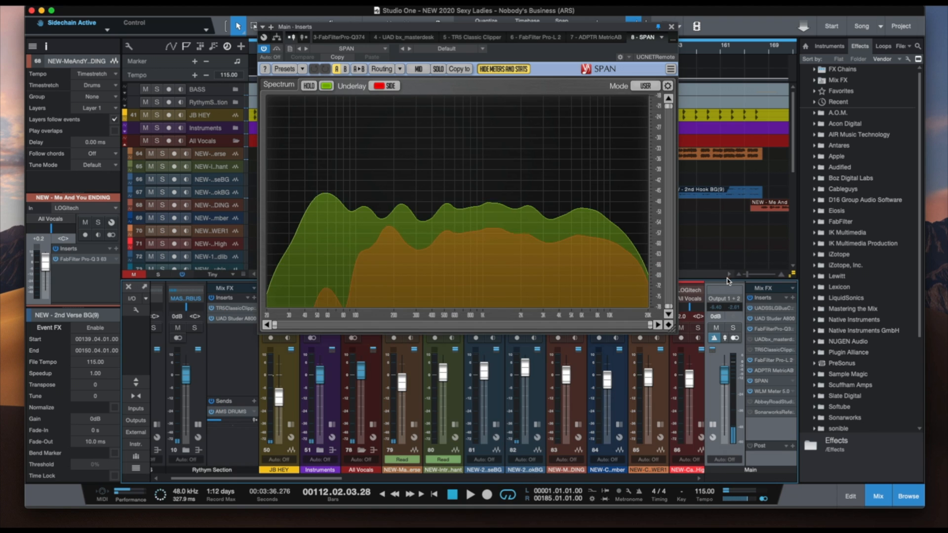
Open UAD bx_masterdesk from the main inserts, activate it and audition the mix from bar 112, stopping after the pass
{"action": "double_click", "coordinate": [765, 340]}
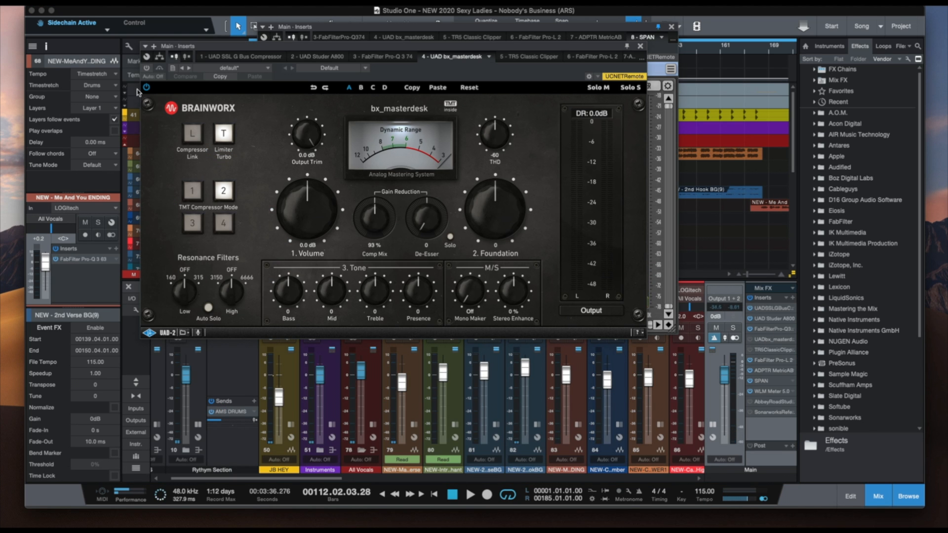
{"action": "left_click_drag", "start_coordinate": [456, 47], "coordinate": [428, 135]}
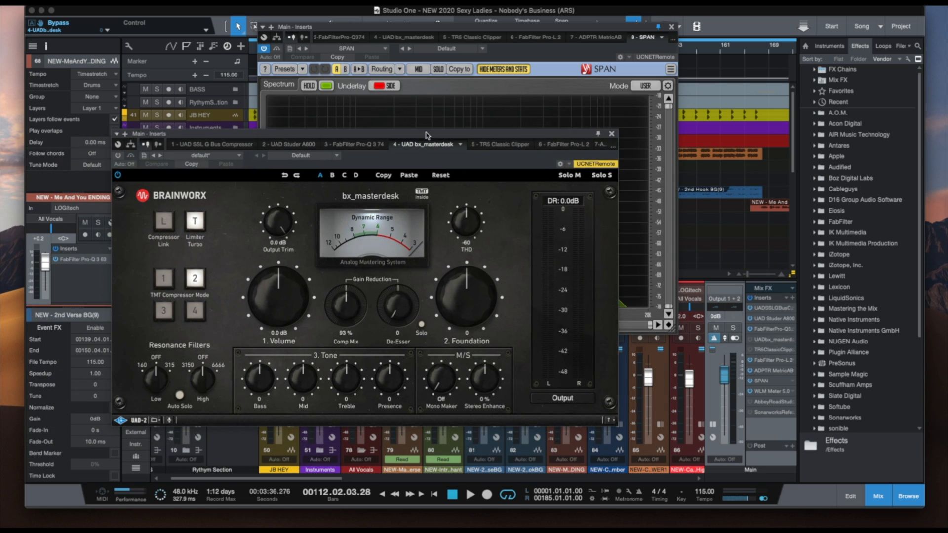
{"action": "key", "text": "space"}
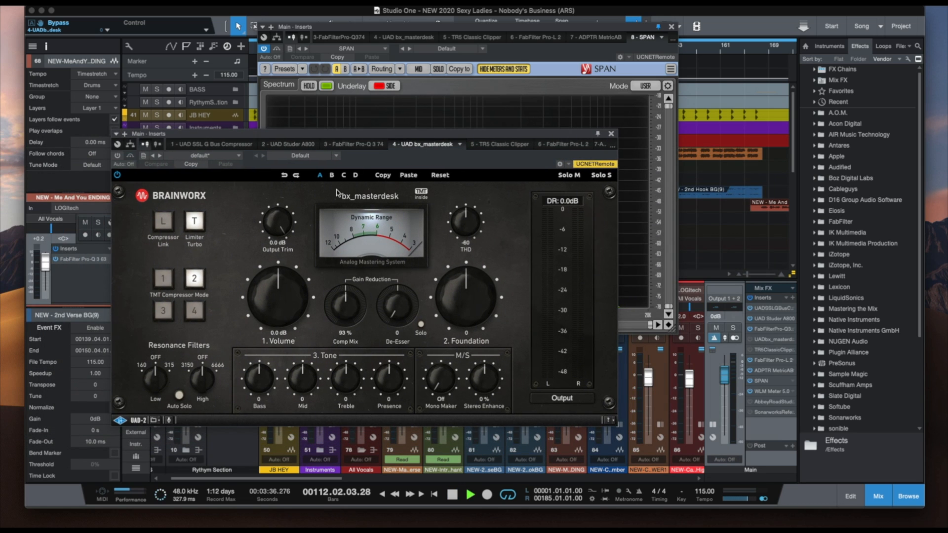
{"action": "left_click", "coordinate": [117, 156]}
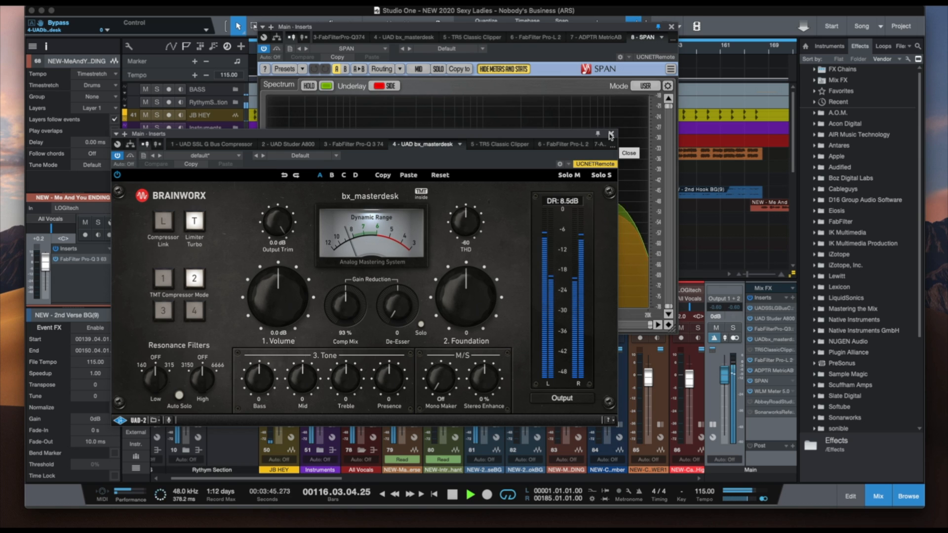
{"action": "key", "text": "space"}
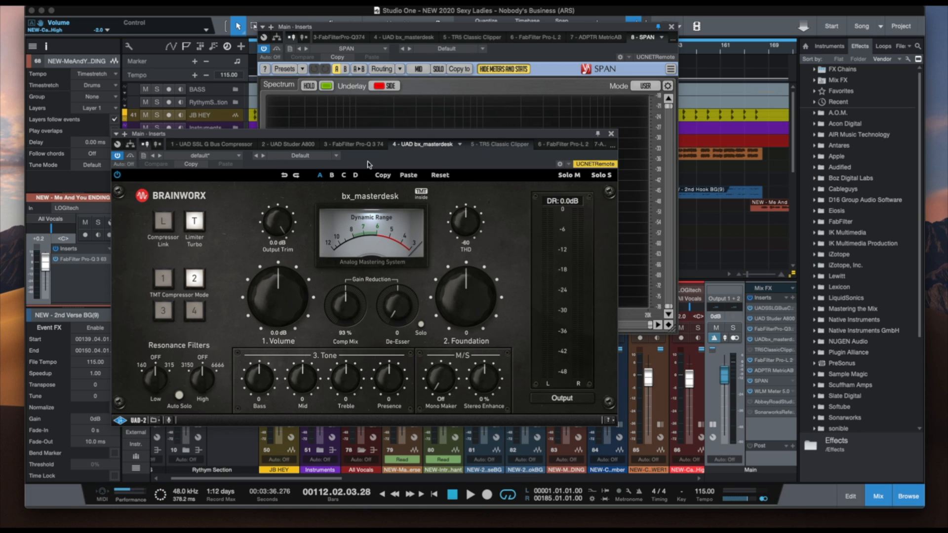
Switch to the TR5 Classic Clipper insert, activate it and watch its saturation and gain reduction during a short playback
{"action": "left_click", "coordinate": [499, 144]}
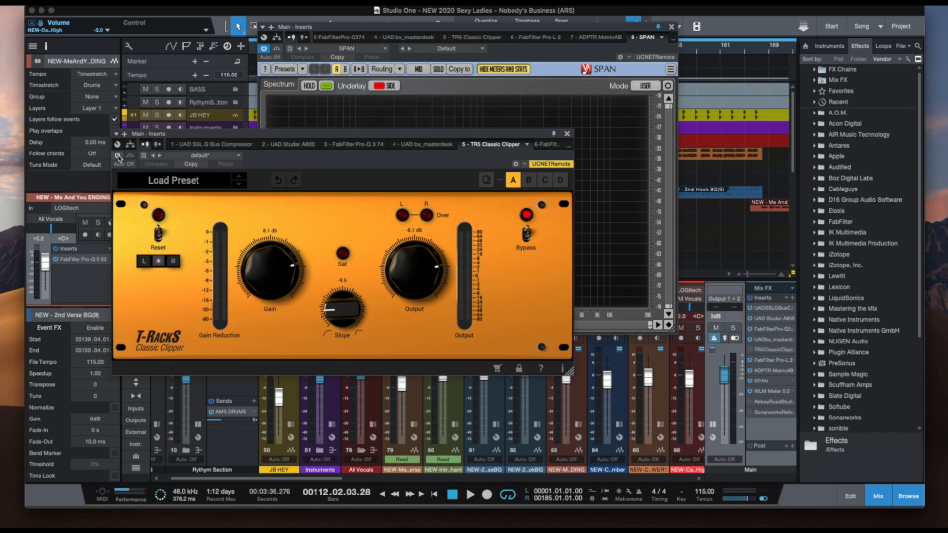
{"action": "left_click", "coordinate": [342, 254]}
{"action": "key", "text": "space"}
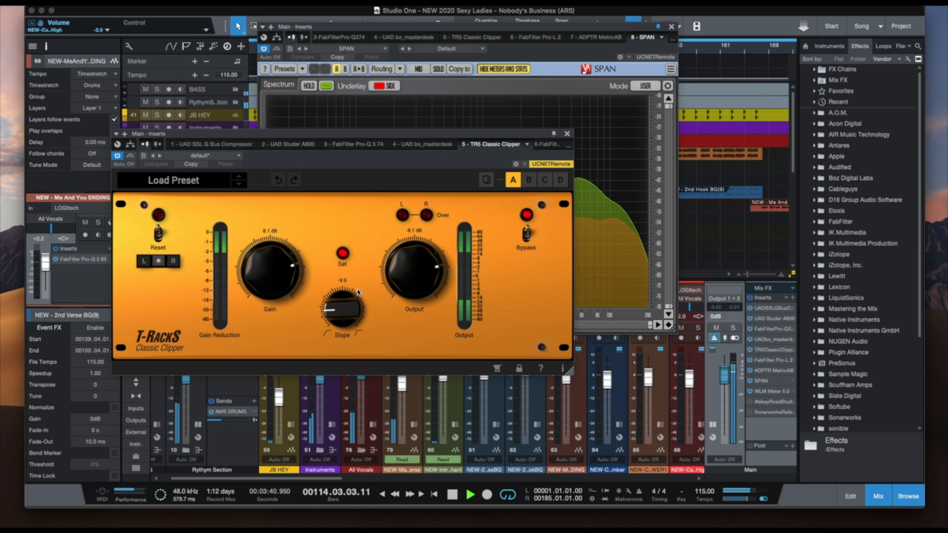
{"action": "key", "text": "space"}
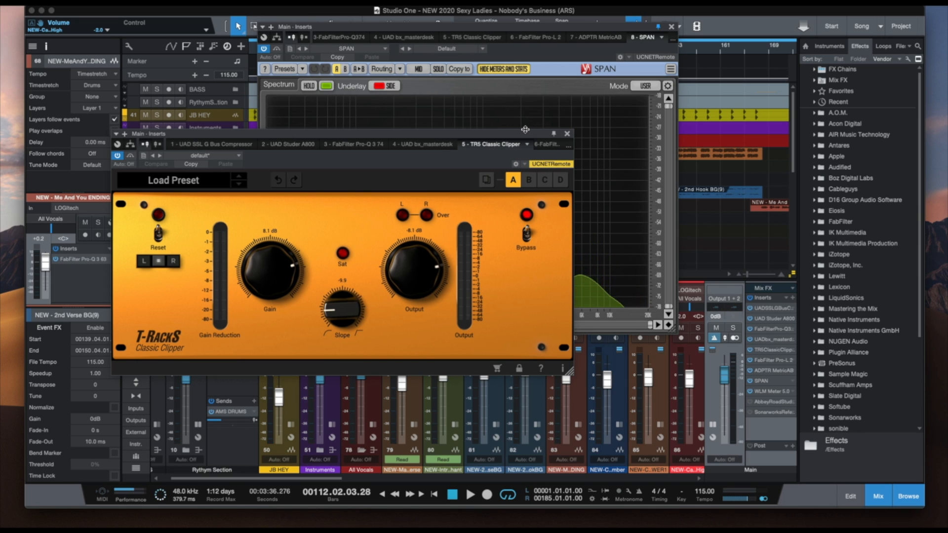
Replay the mix with the Classic Clipper and SPAN windows arranged for viewing together, and close the clipper
{"action": "key", "text": "space"}
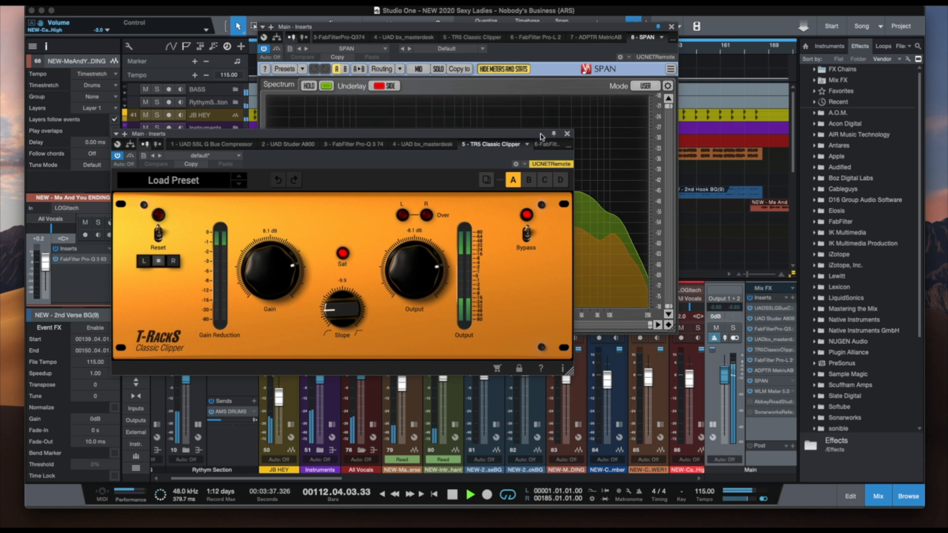
{"action": "left_click_drag", "start_coordinate": [542, 137], "coordinate": [467, 268]}
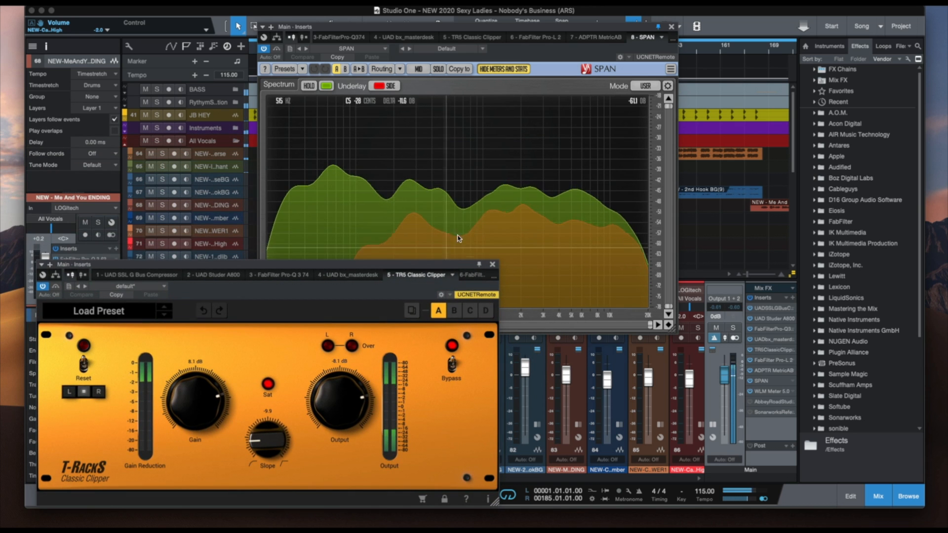
{"action": "left_click_drag", "start_coordinate": [475, 47], "coordinate": [580, 31]}
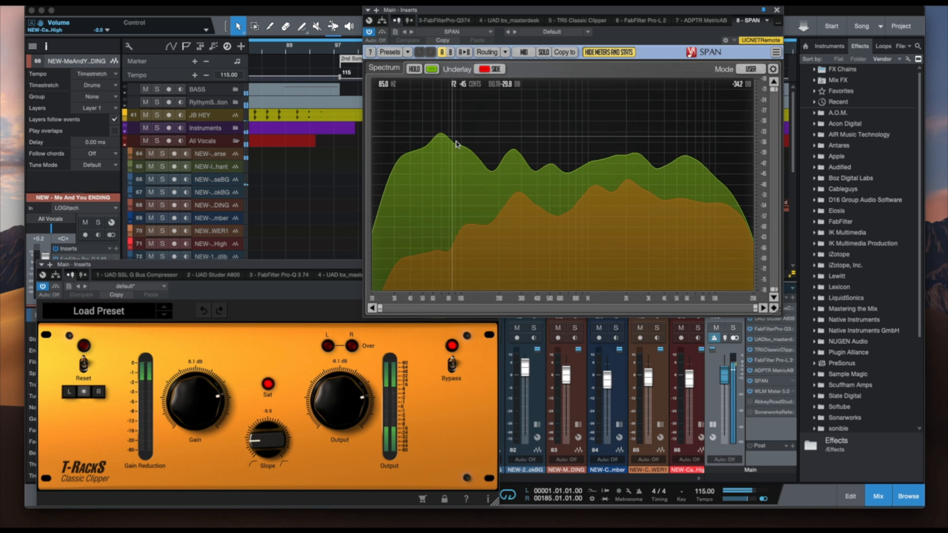
{"action": "left_click", "coordinate": [464, 337]}
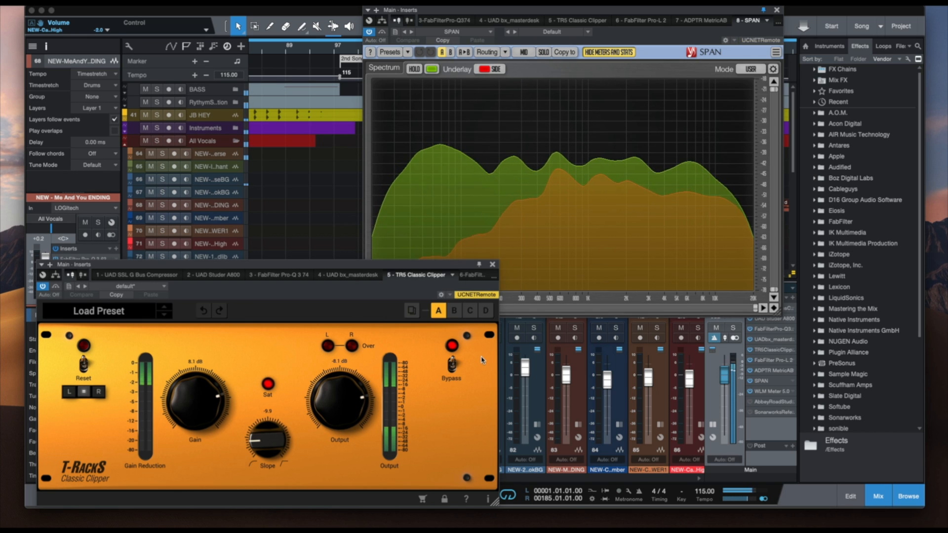
{"action": "left_click", "coordinate": [492, 266]}
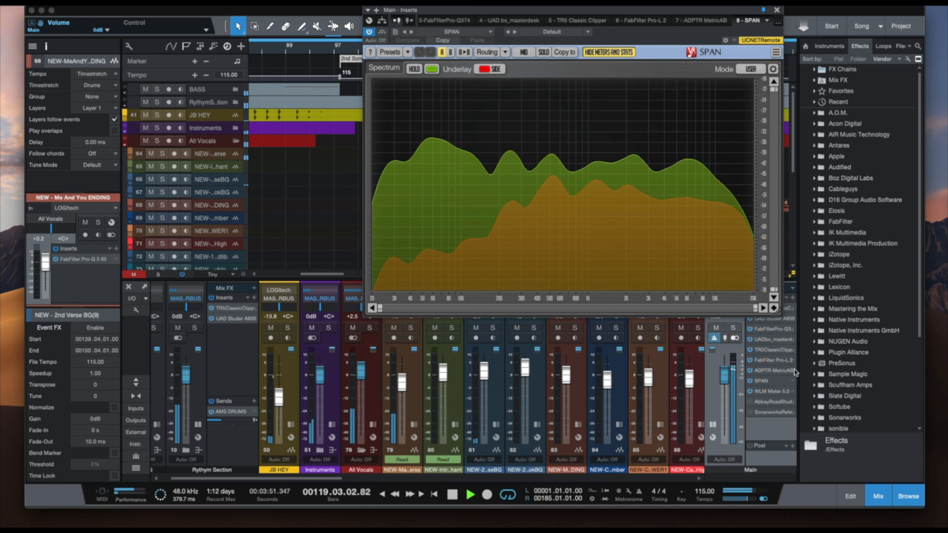
Open WLM Meter 5.0 to check the mix's loudness during playback, stop the song and close the meter
{"action": "left_click", "coordinate": [767, 391]}
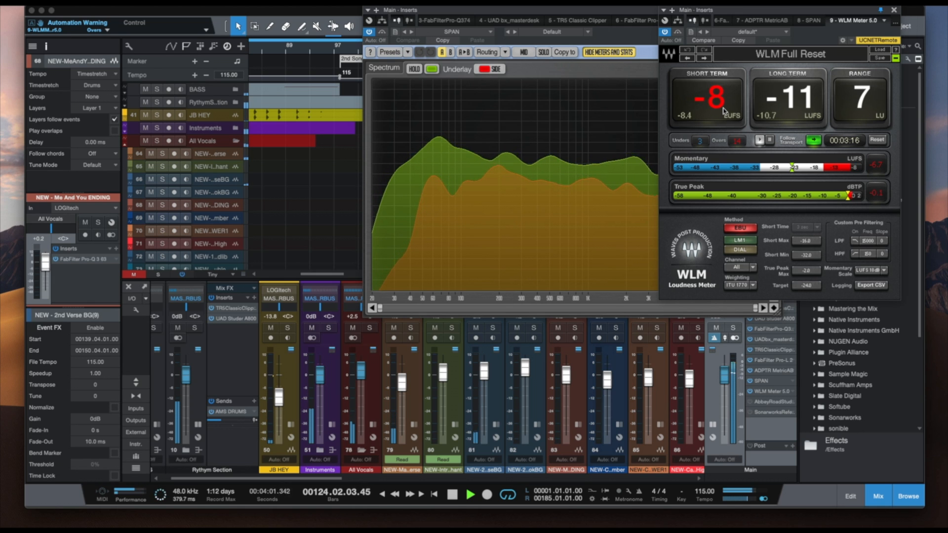
{"action": "key", "text": "space"}
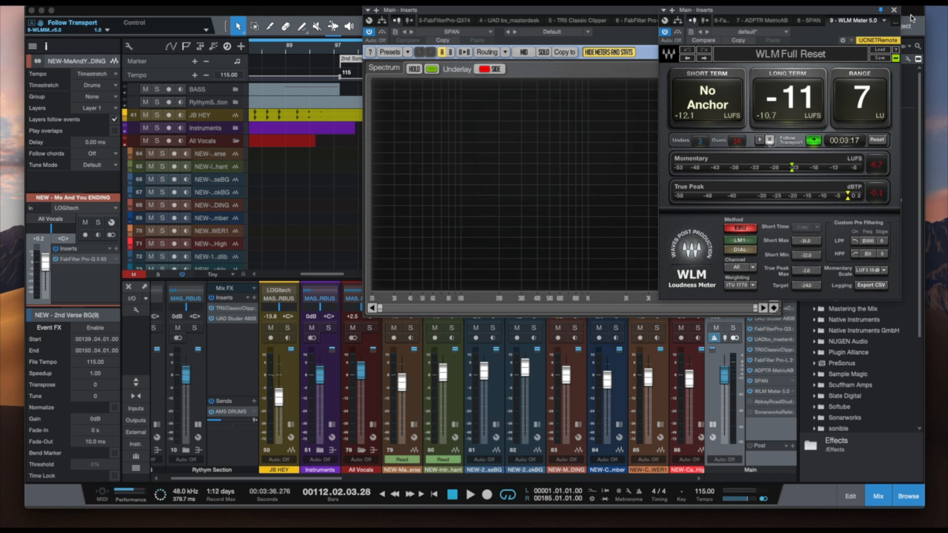
{"action": "left_click", "coordinate": [894, 11]}
Collapse the All Vocals folder and the Rythm Section's insert view in the mixer, and close the SPAN window
{"action": "left_click_drag", "start_coordinate": [727, 12], "coordinate": [411, 12]}
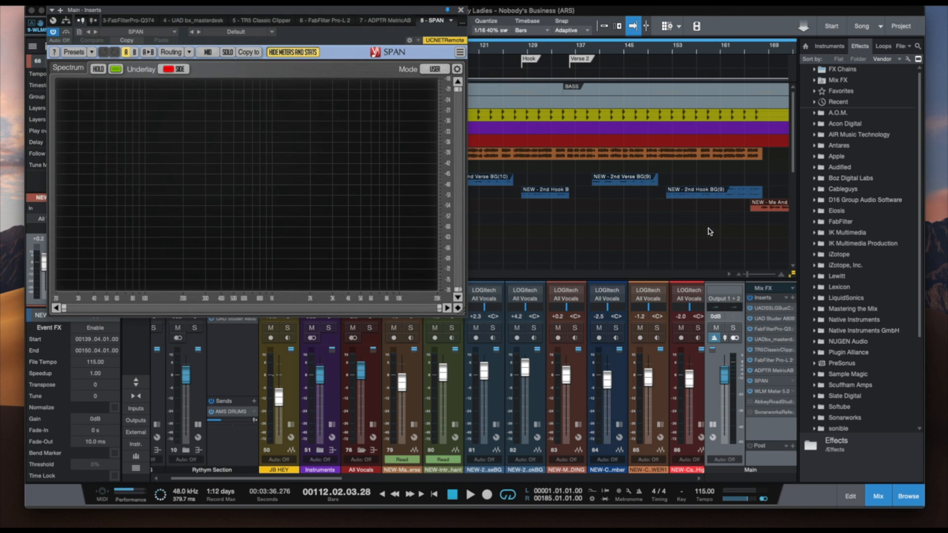
{"action": "left_click", "coordinate": [361, 450]}
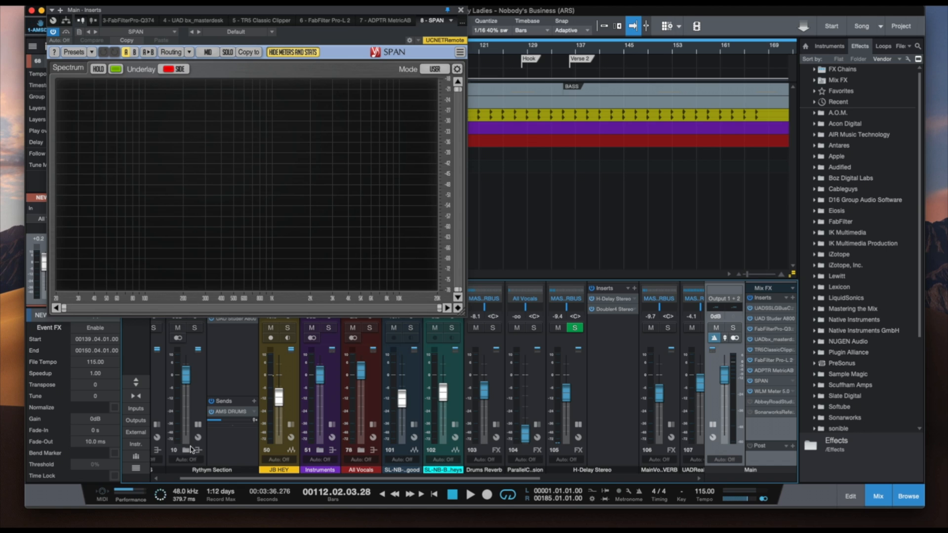
{"action": "left_click", "coordinate": [198, 424]}
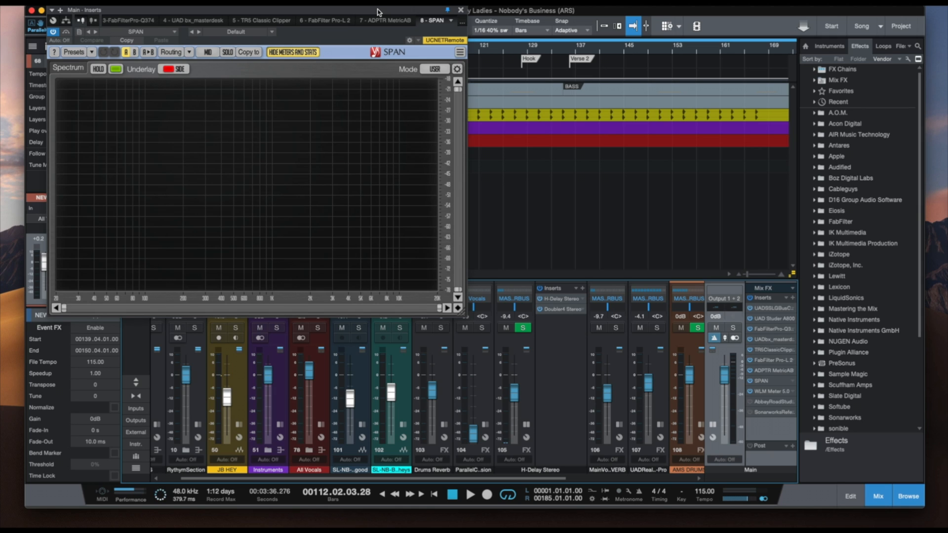
{"action": "left_click_drag", "start_coordinate": [378, 12], "coordinate": [613, 12]}
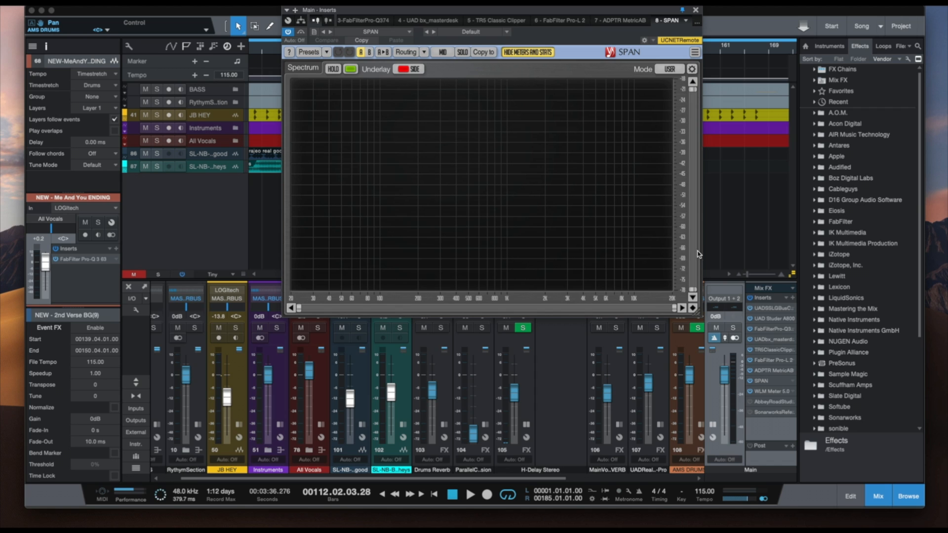
{"action": "left_click", "coordinate": [696, 11]}
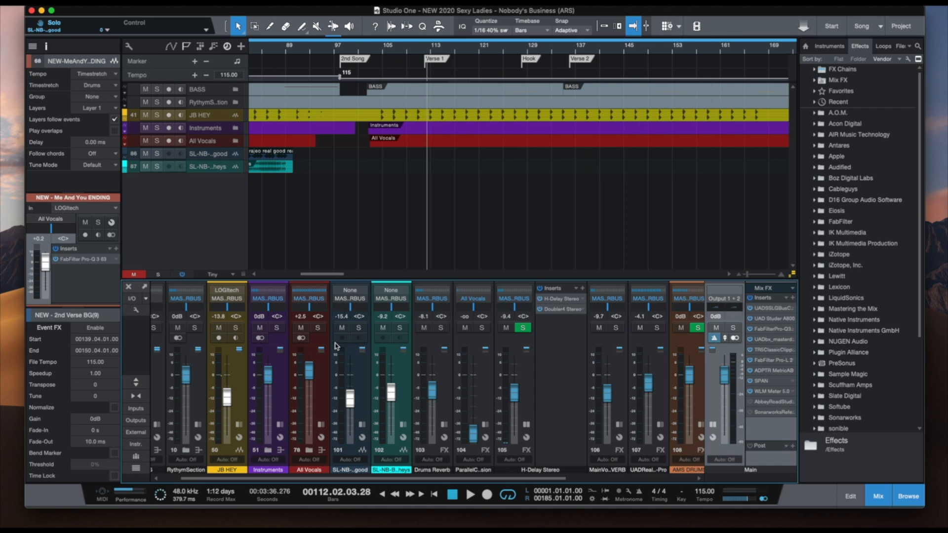
Play the song from about bar 134, just before Verse 2, and solo the All Vocals bus
{"action": "scroll", "coordinate": [277, 477], "scroll_direction": "left", "scroll_amount": 3}
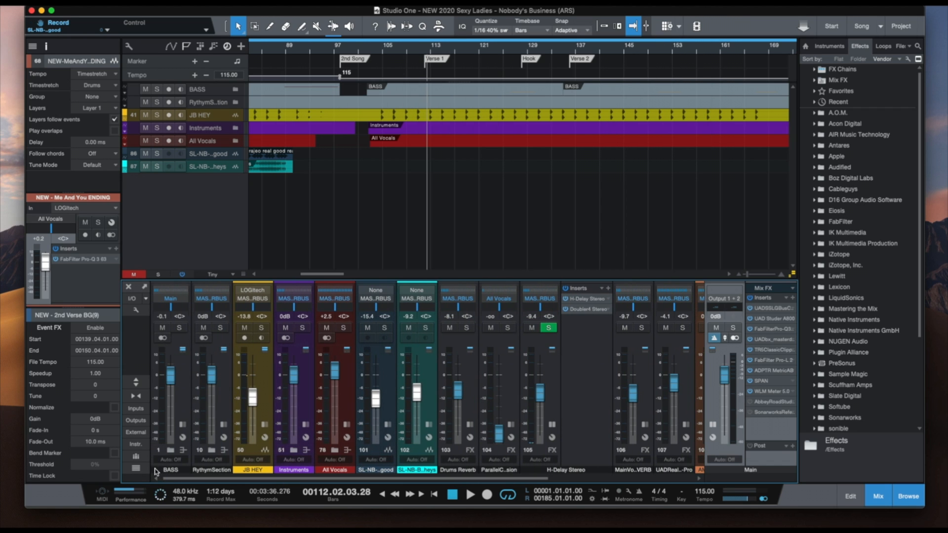
{"action": "left_click", "coordinate": [558, 49]}
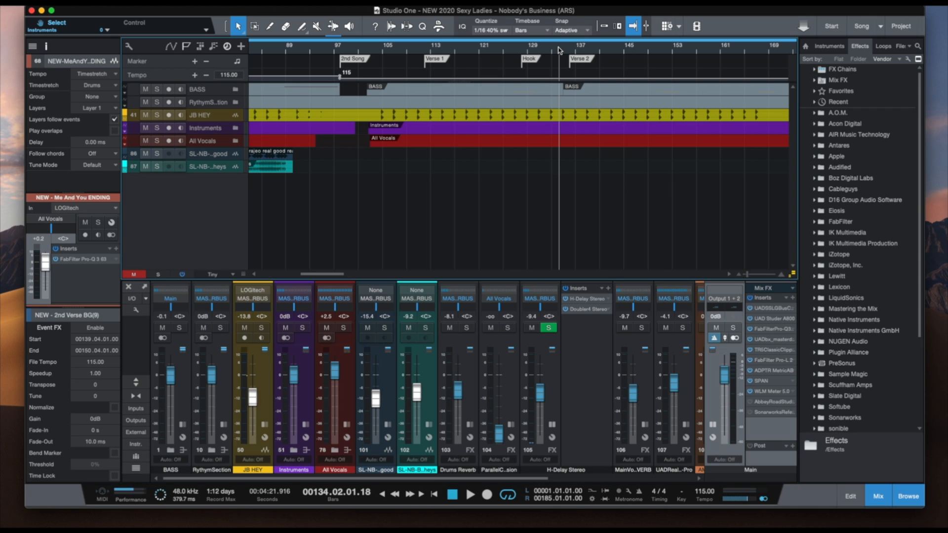
{"action": "key", "text": "space"}
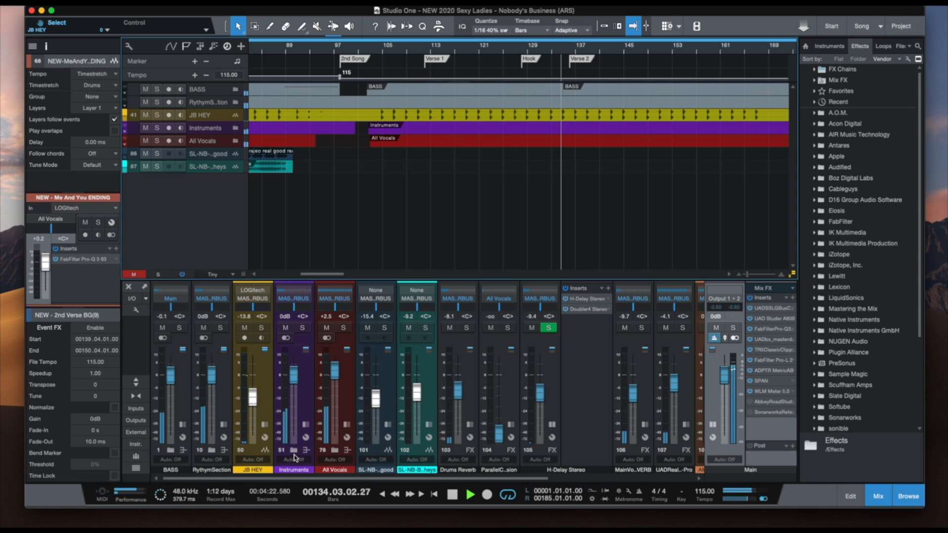
{"action": "left_click", "coordinate": [344, 328]}
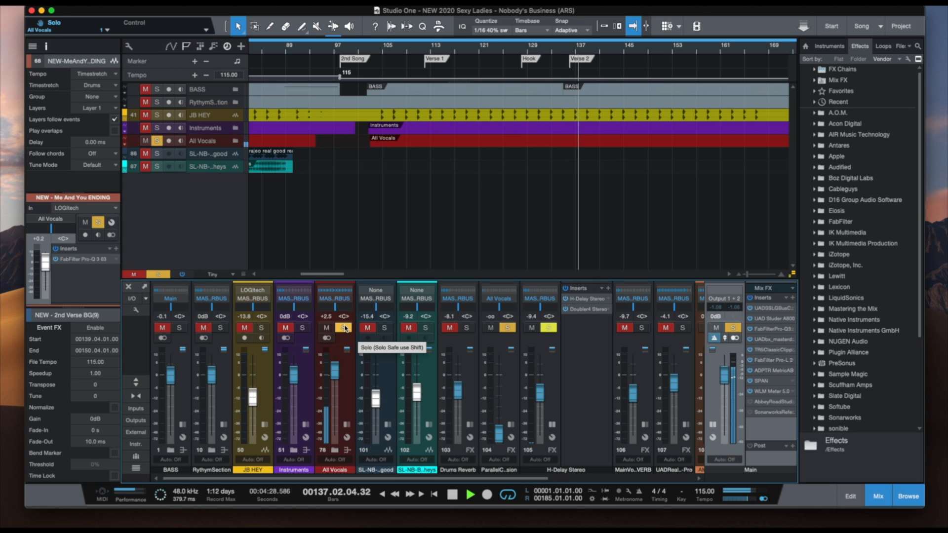
Audition the soloed vocals together with the Instruments, RythmSection and BASS buses by soloing each one in turn
{"action": "left_click", "coordinate": [303, 328]}
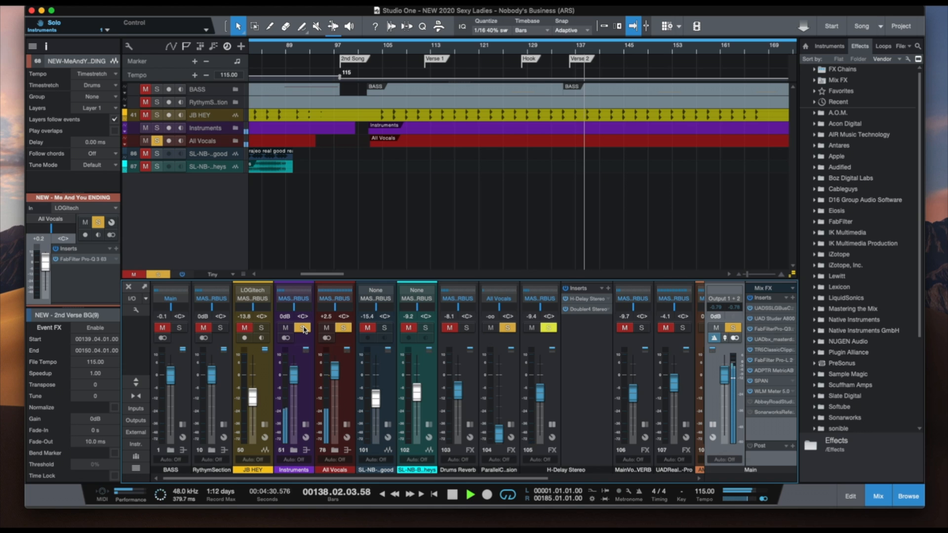
{"action": "left_click", "coordinate": [304, 329]}
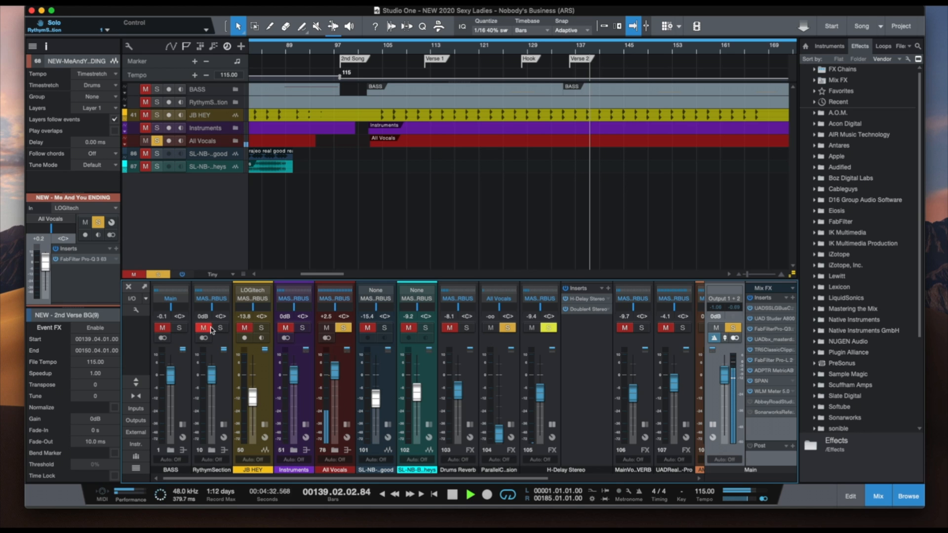
{"action": "left_click", "coordinate": [220, 328]}
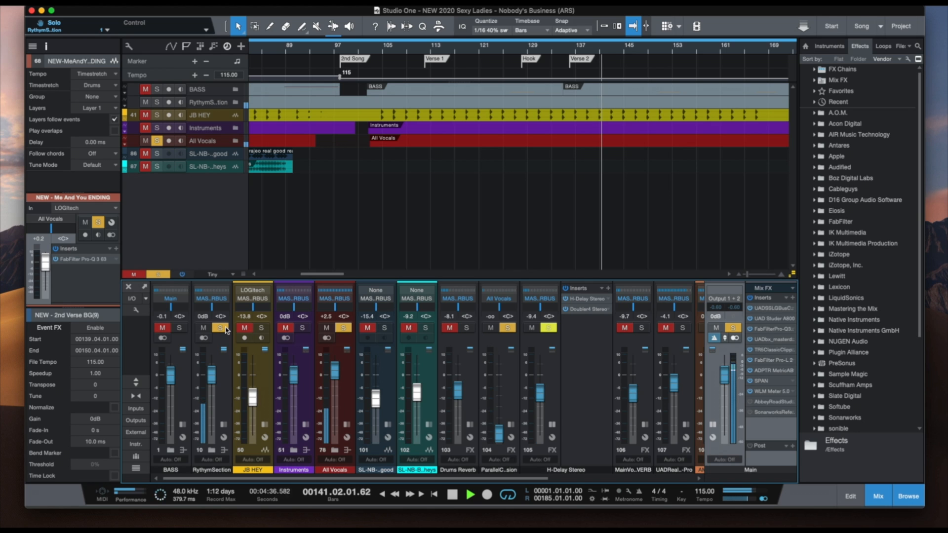
{"action": "left_click", "coordinate": [220, 328]}
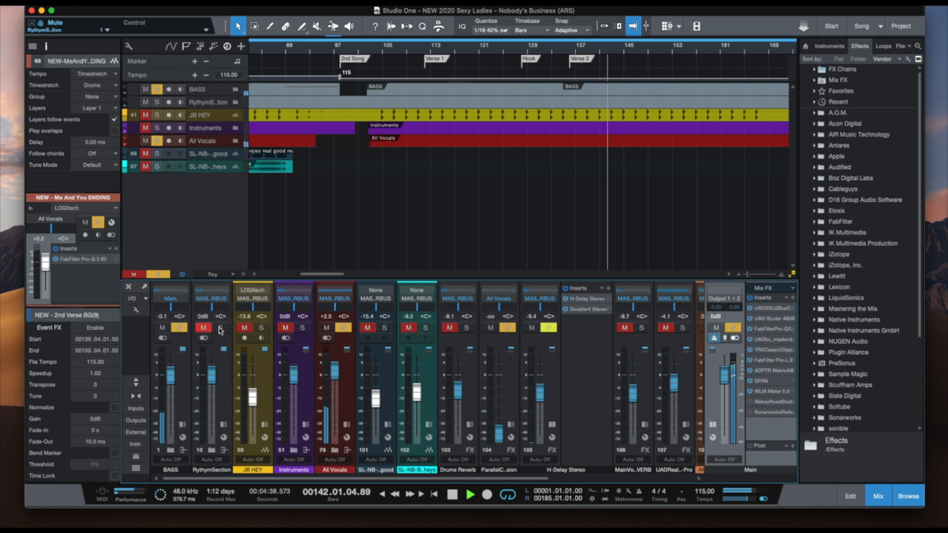
Solo the RythmSection bus briefly, clear all the bus solos and stop playback
{"action": "left_click", "coordinate": [220, 328]}
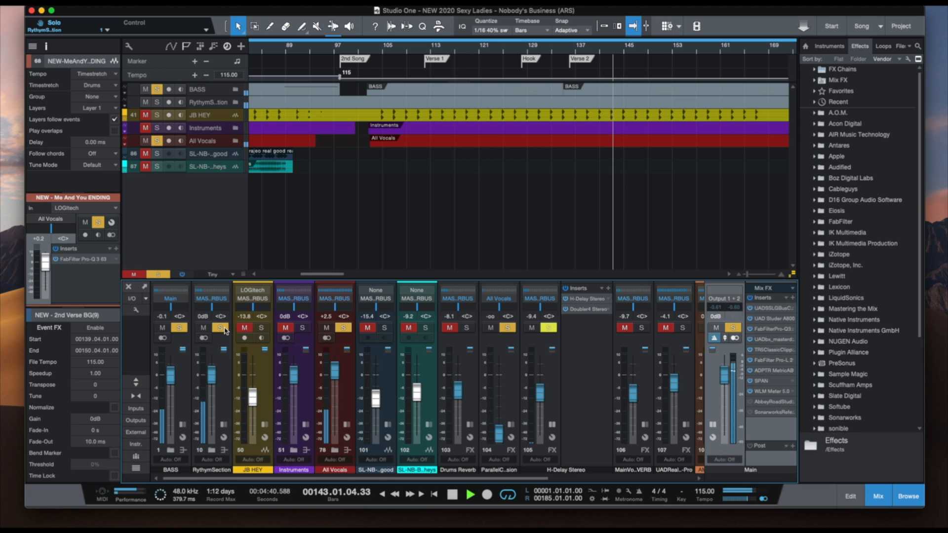
{"action": "left_click", "coordinate": [220, 329]}
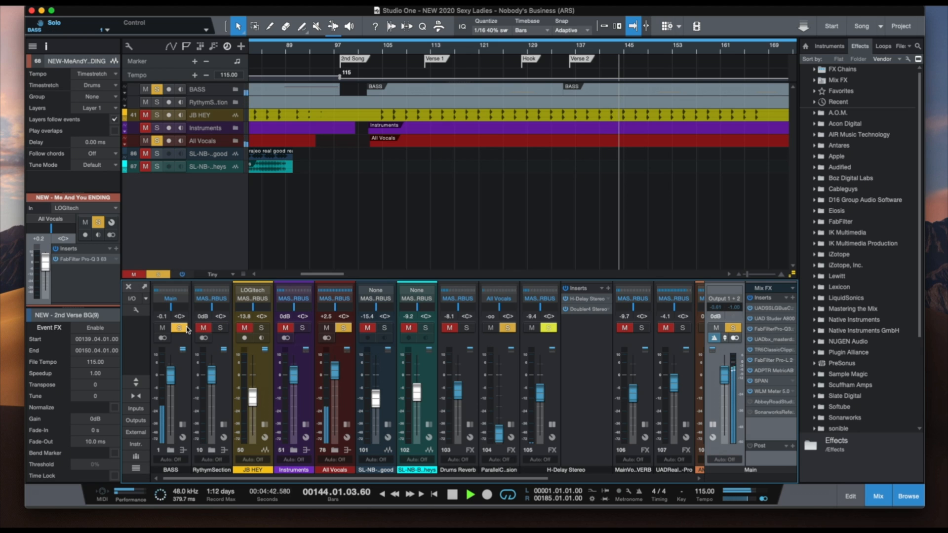
{"action": "left_click", "coordinate": [344, 328]}
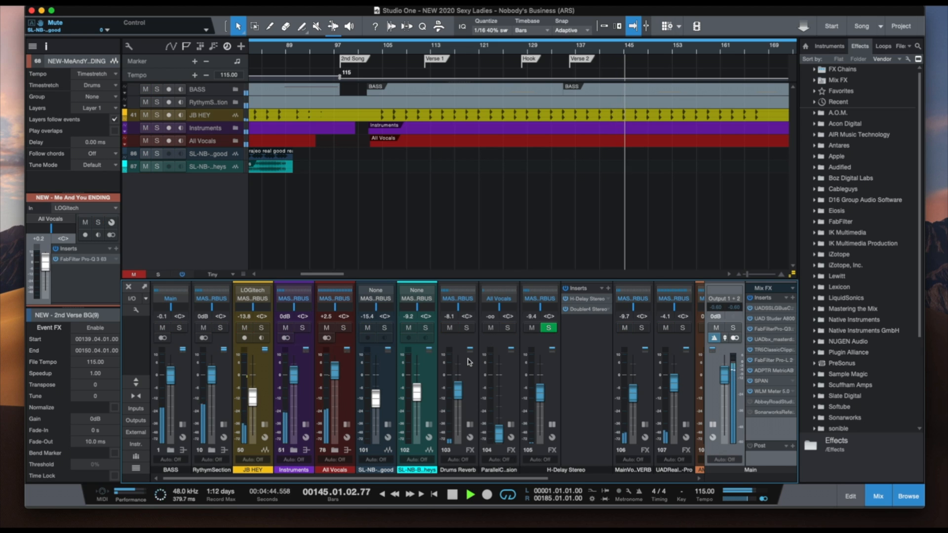
{"action": "key", "text": "space"}
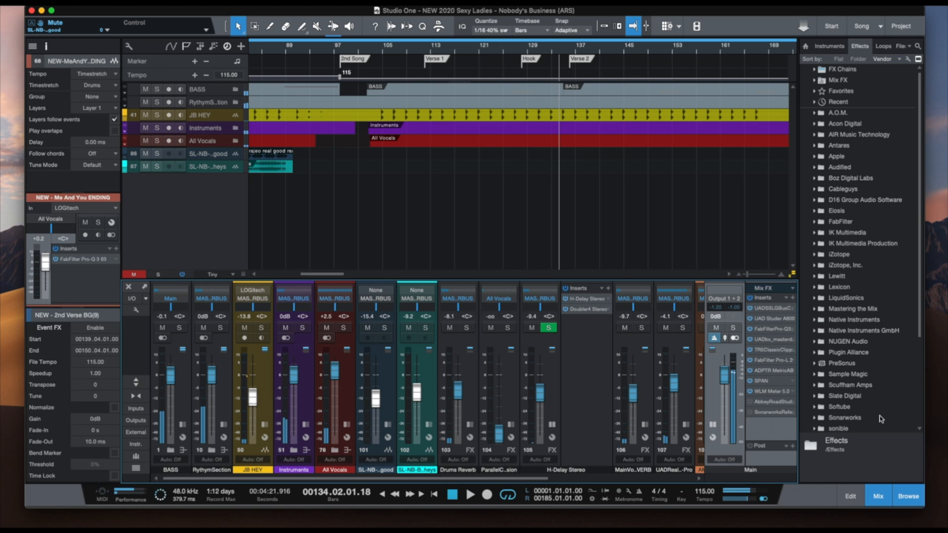
Insert FabFilter Pro-Q 3 on the main output and place it directly after WLM Meter 5.0 in the insert chain
{"action": "left_click", "coordinate": [792, 299]}
{"action": "left_click", "coordinate": [810, 282]}
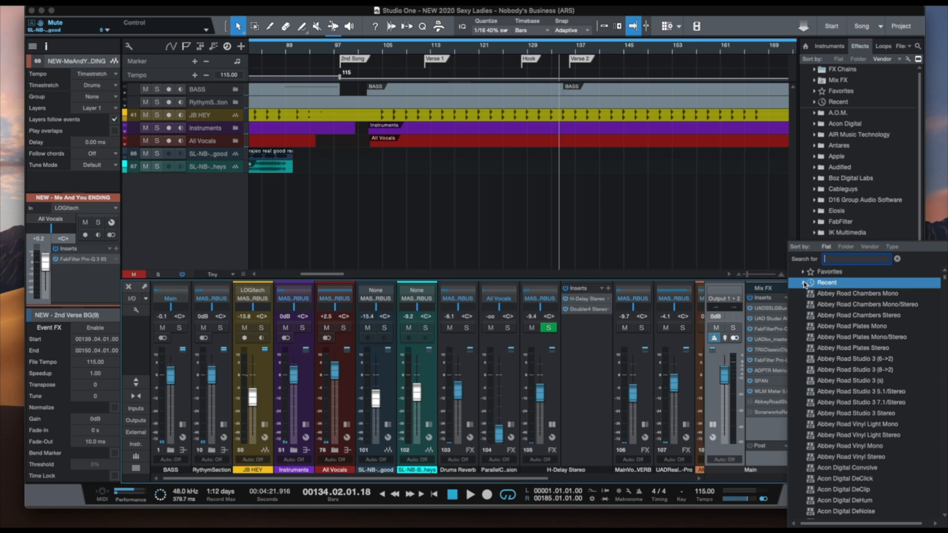
{"action": "left_click", "coordinate": [800, 283]}
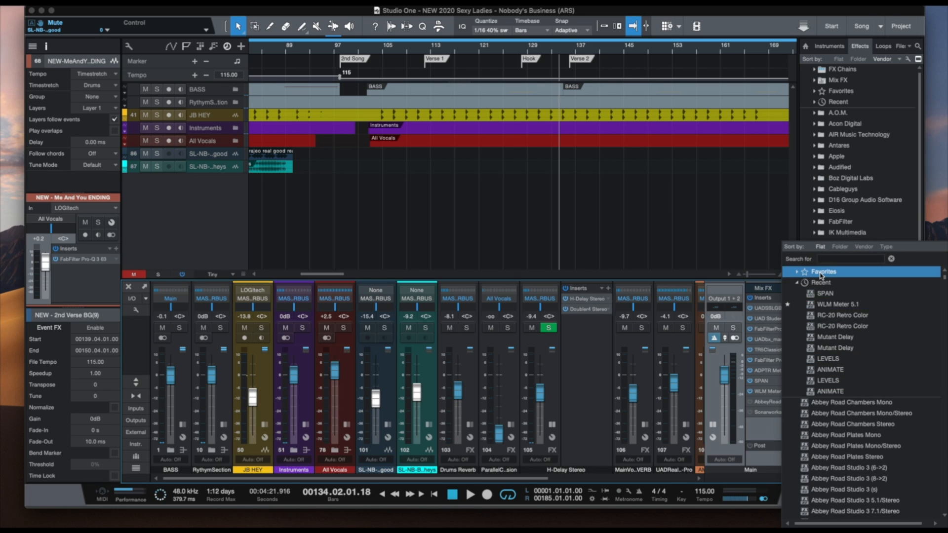
{"action": "left_click", "coordinate": [797, 283]}
{"action": "left_click", "coordinate": [796, 273]}
{"action": "left_click", "coordinate": [834, 307]}
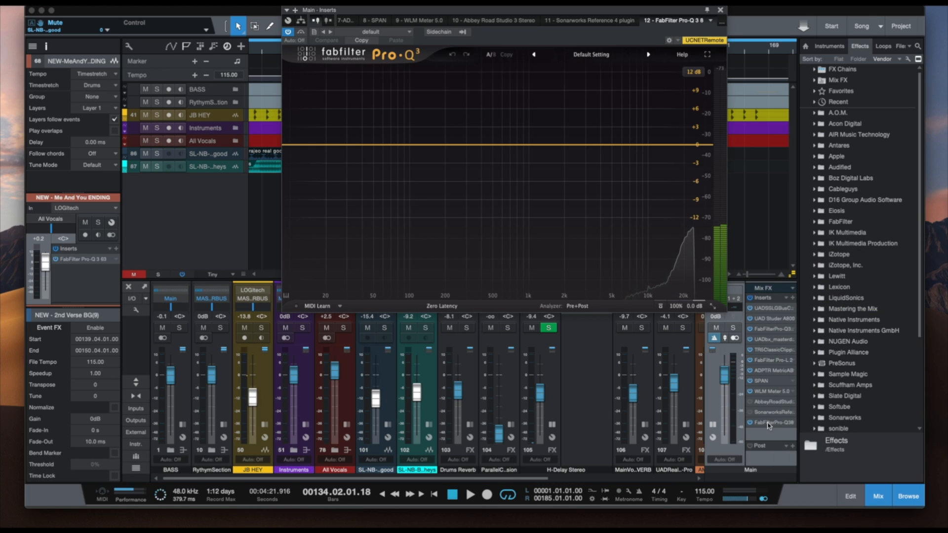
{"action": "left_click_drag", "start_coordinate": [769, 426], "coordinate": [770, 396]}
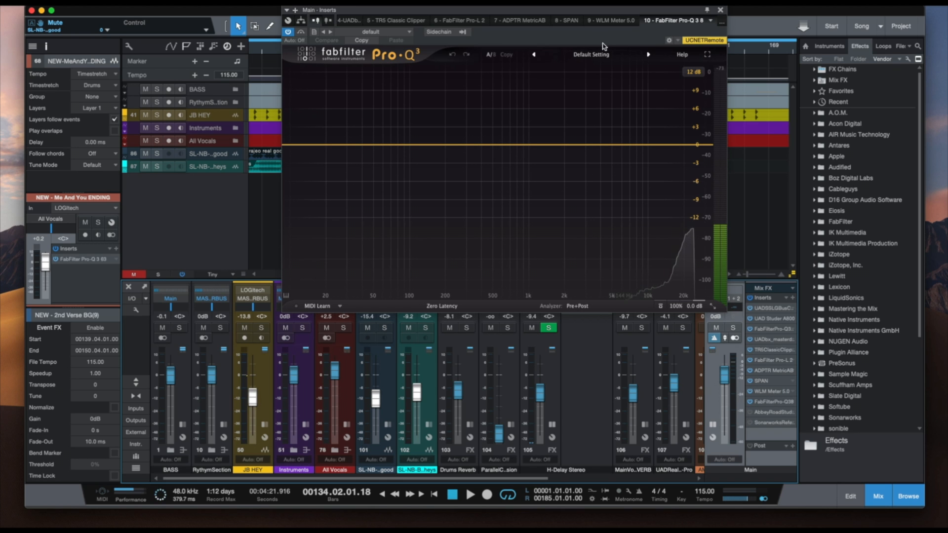
Add a low-cut band to the main output's Pro-Q 3 with a Brickwall slope at 100 Hz
{"action": "left_click_drag", "start_coordinate": [634, 15], "coordinate": [600, 26]}
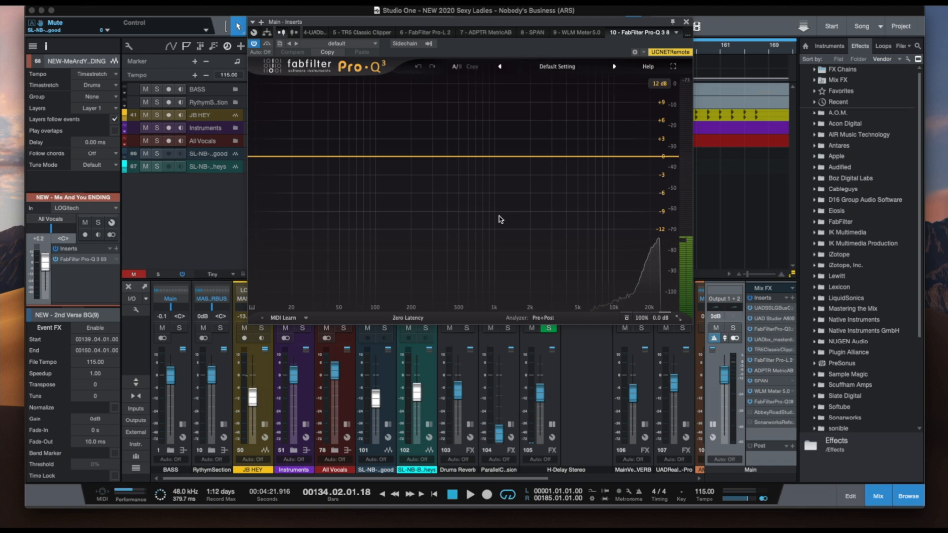
{"action": "double_click", "coordinate": [272, 157]}
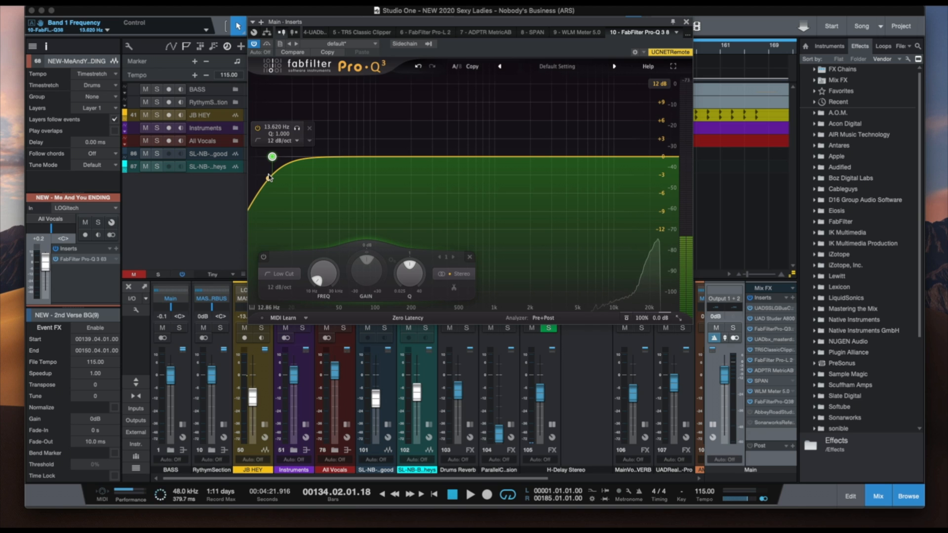
{"action": "left_click", "coordinate": [279, 288]}
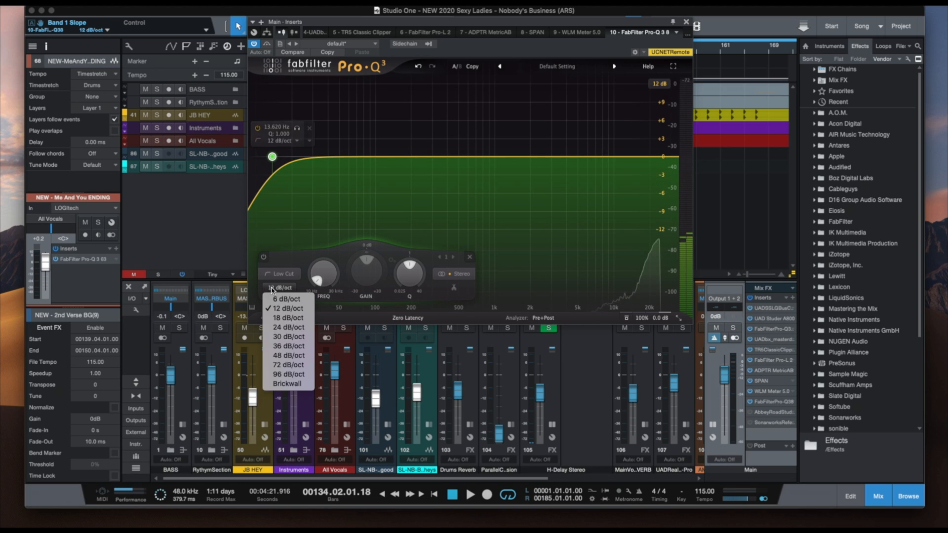
{"action": "left_click", "coordinate": [286, 384]}
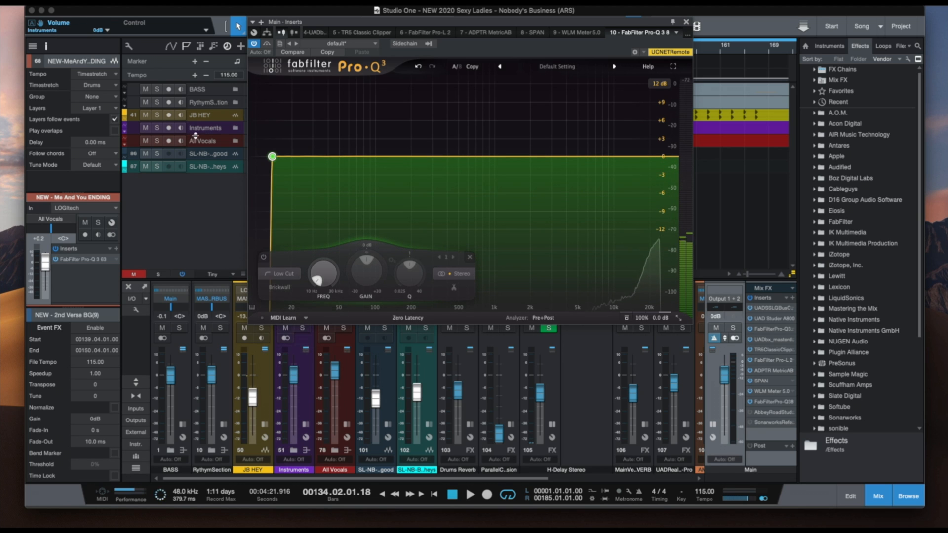
{"action": "double_click", "coordinate": [272, 158]}
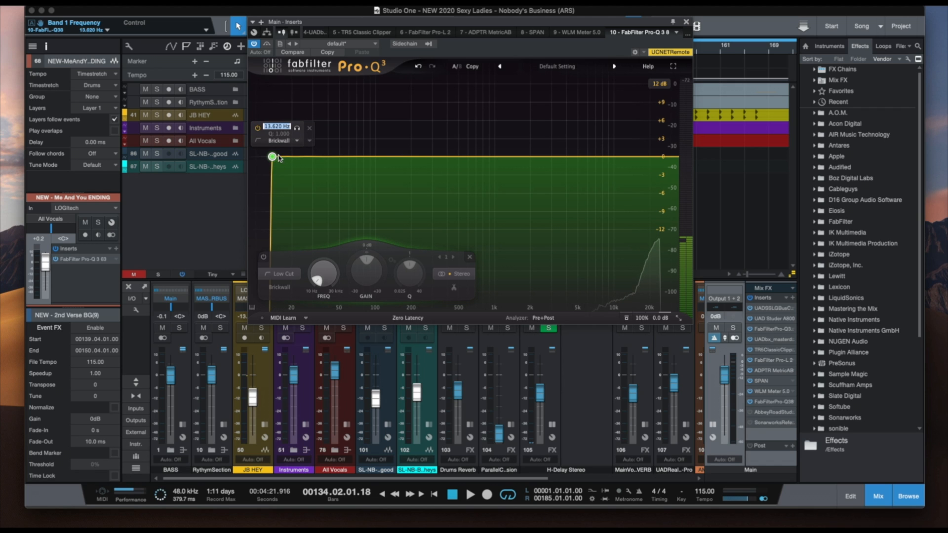
{"action": "type", "text": "100"}
{"action": "key", "text": "Return"}
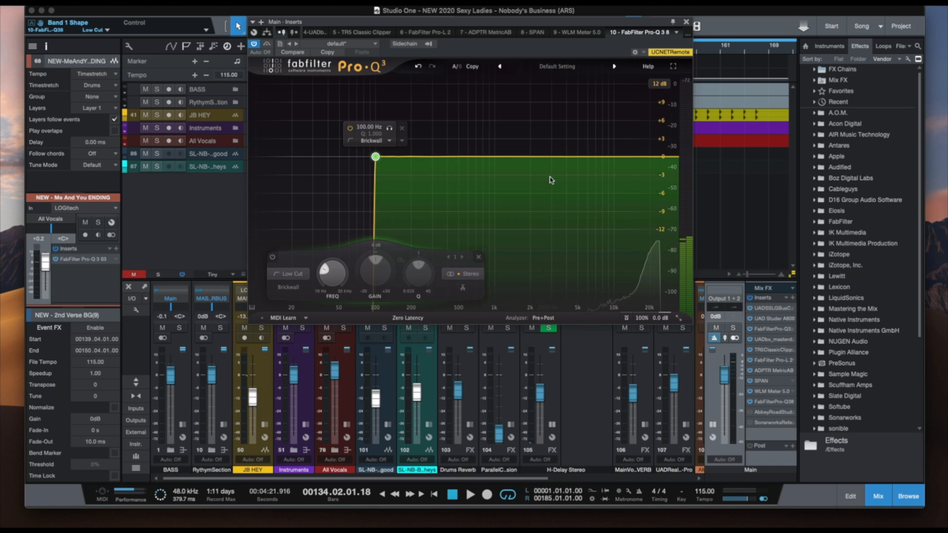
Add a second Pro-Q 3 band at about 7.7 kHz and make it a High Cut with a Brickwall slope
{"action": "left_click", "coordinate": [601, 157]}
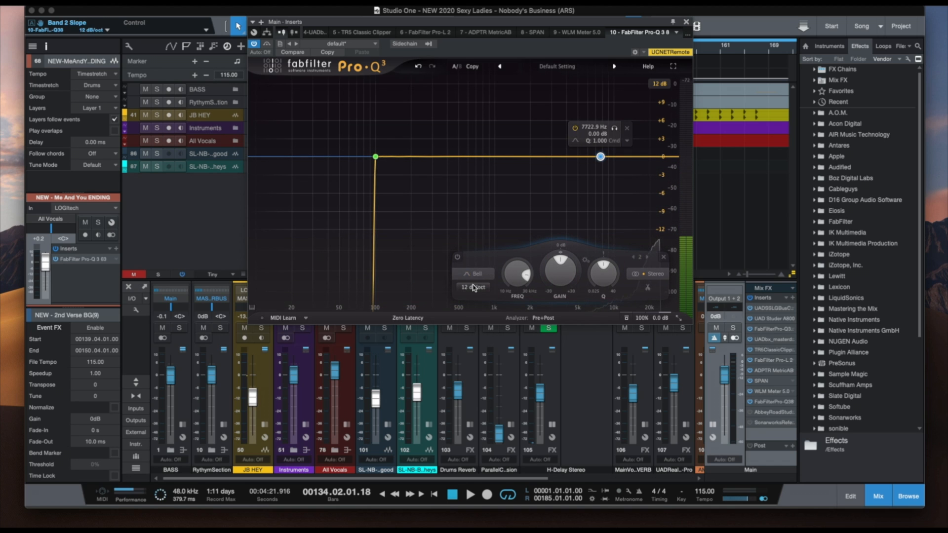
{"action": "left_click", "coordinate": [474, 274]}
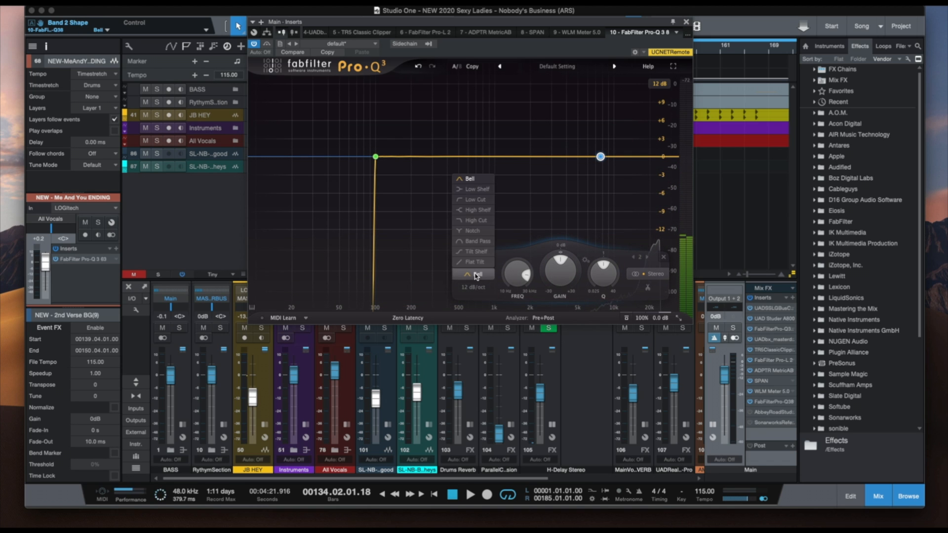
{"action": "left_click", "coordinate": [478, 272]}
{"action": "left_click", "coordinate": [473, 288]}
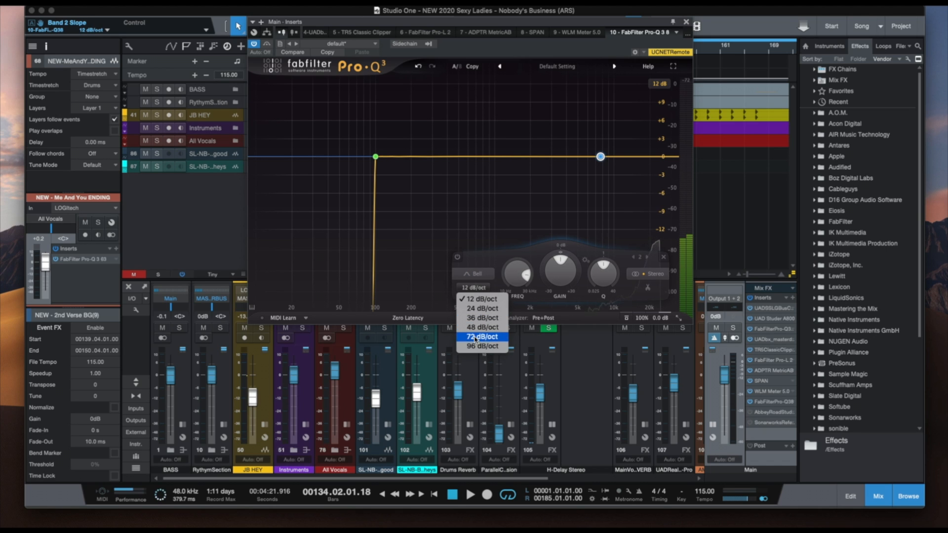
{"action": "left_click", "coordinate": [473, 275]}
{"action": "left_click", "coordinate": [473, 274]}
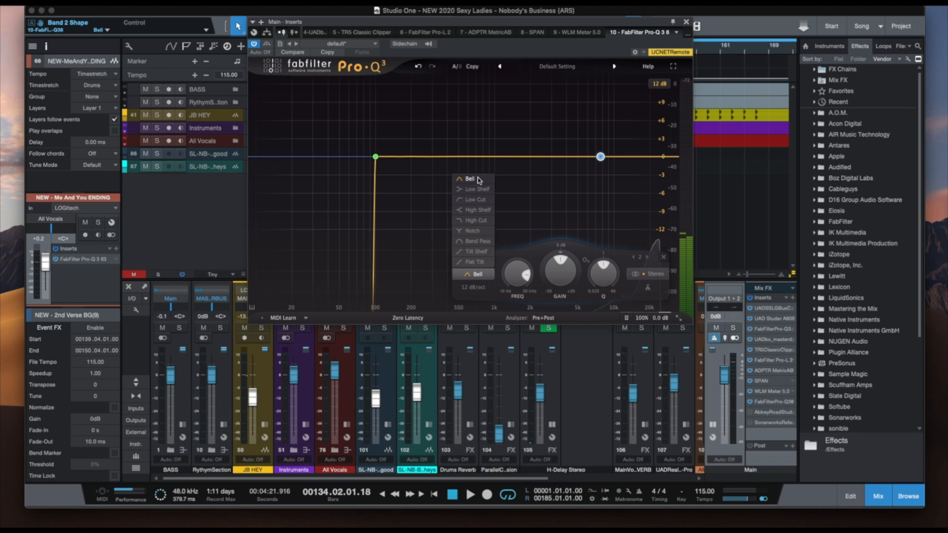
{"action": "left_click", "coordinate": [477, 220]}
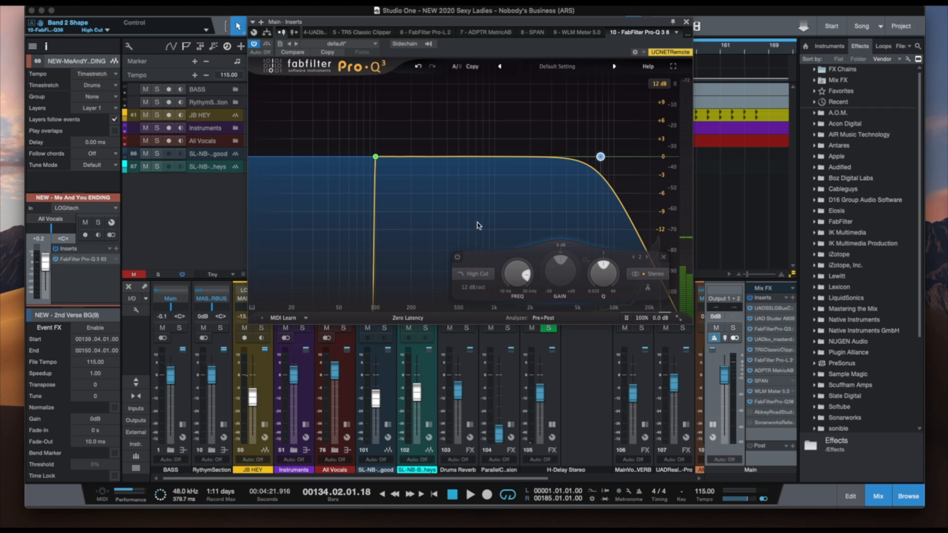
{"action": "left_click", "coordinate": [474, 287]}
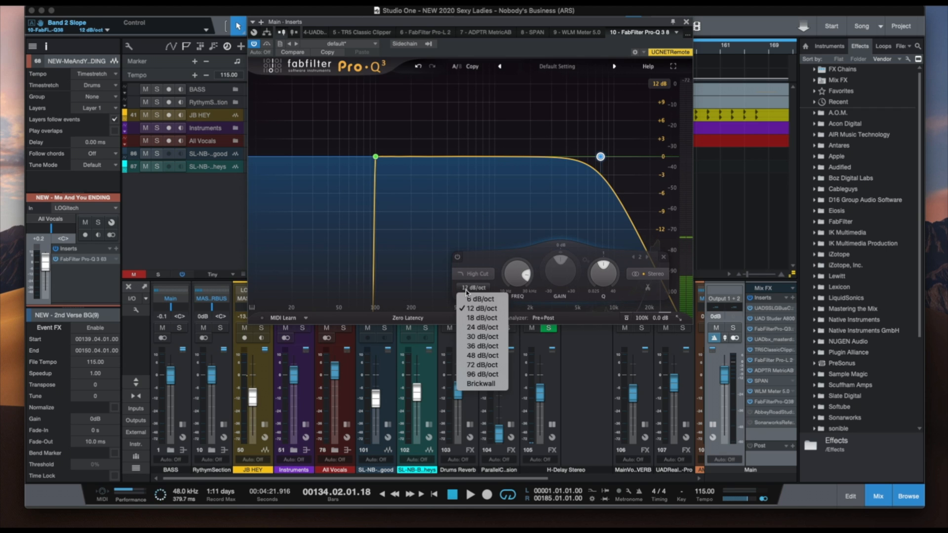
{"action": "left_click", "coordinate": [481, 384]}
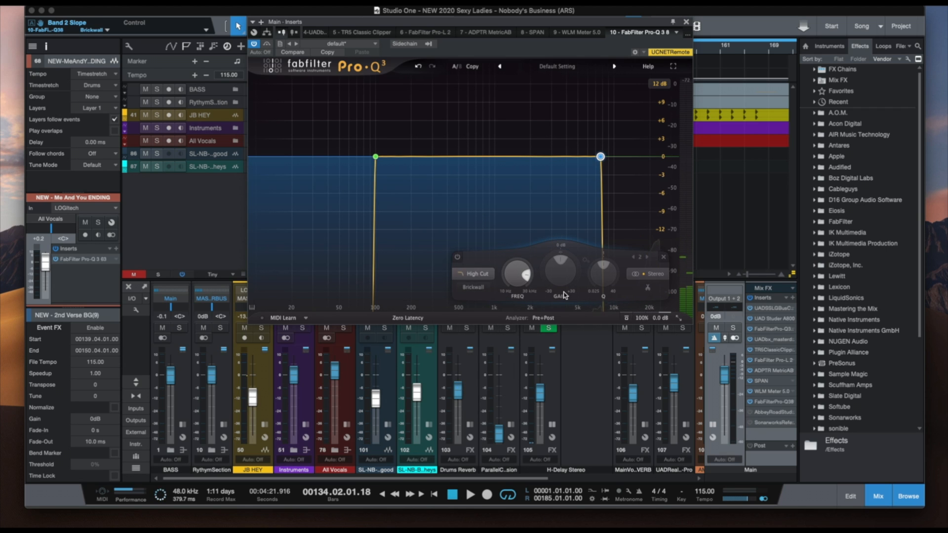
Set the high-cut band's frequency to 5000 Hz
{"action": "double_click", "coordinate": [517, 276]}
{"action": "type", "text": "500"}
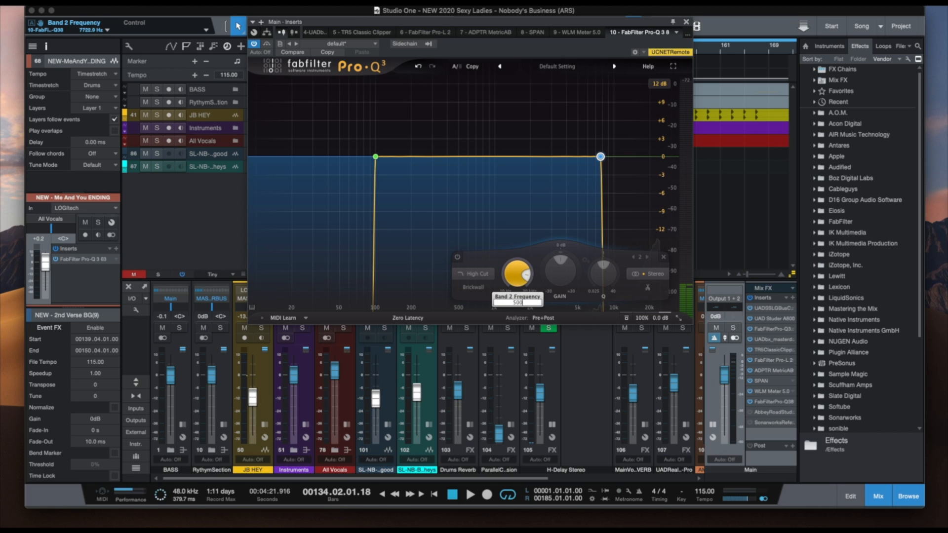
{"action": "type", "text": "0"}
{"action": "key", "text": "Return"}
{"action": "mouse_move", "coordinate": [376, 160]}
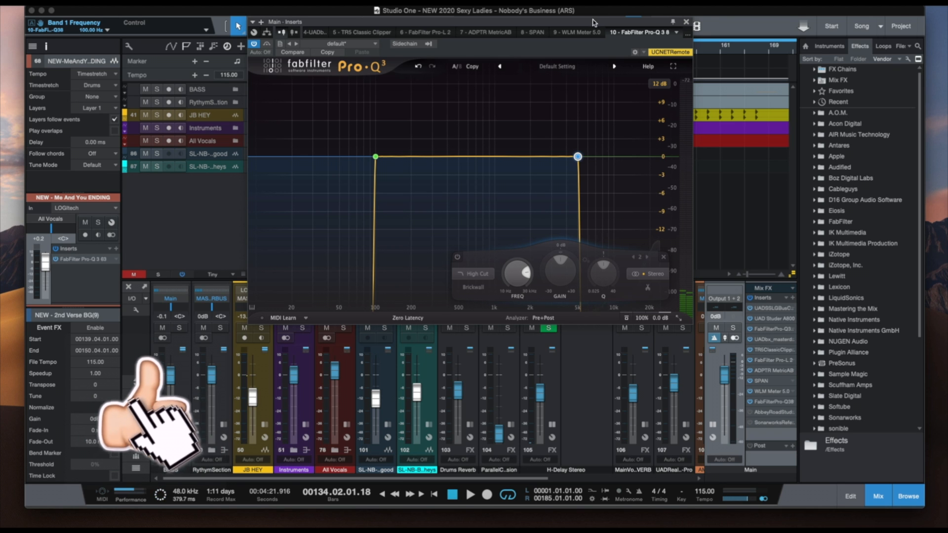
Play the song through the main output's low-cut and high-cut filters, checking the spectrum in Pro-Q 3, and stop playback
{"action": "mouse_move", "coordinate": [587, 26]}
{"action": "left_mouse_down"}
{"action": "mouse_move", "coordinate": [599, 36]}
{"action": "mouse_move", "coordinate": [601, 27]}
{"action": "mouse_move", "coordinate": [588, 27]}
{"action": "left_mouse_up"}
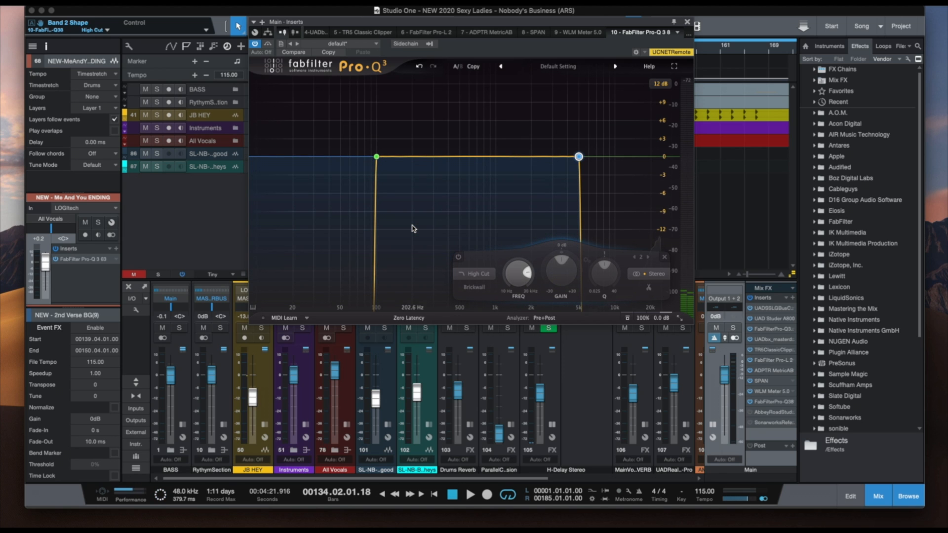
{"action": "left_click", "coordinate": [470, 495]}
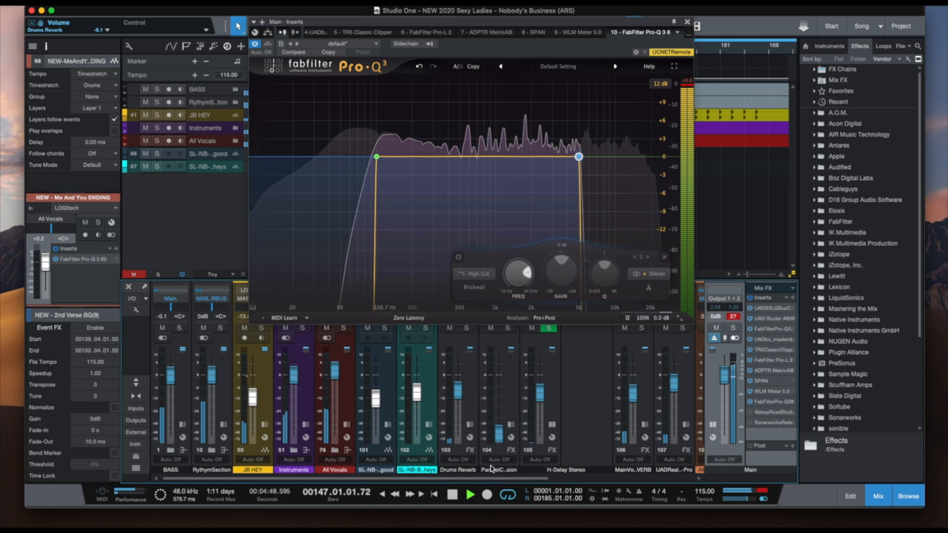
{"action": "left_click", "coordinate": [456, 496]}
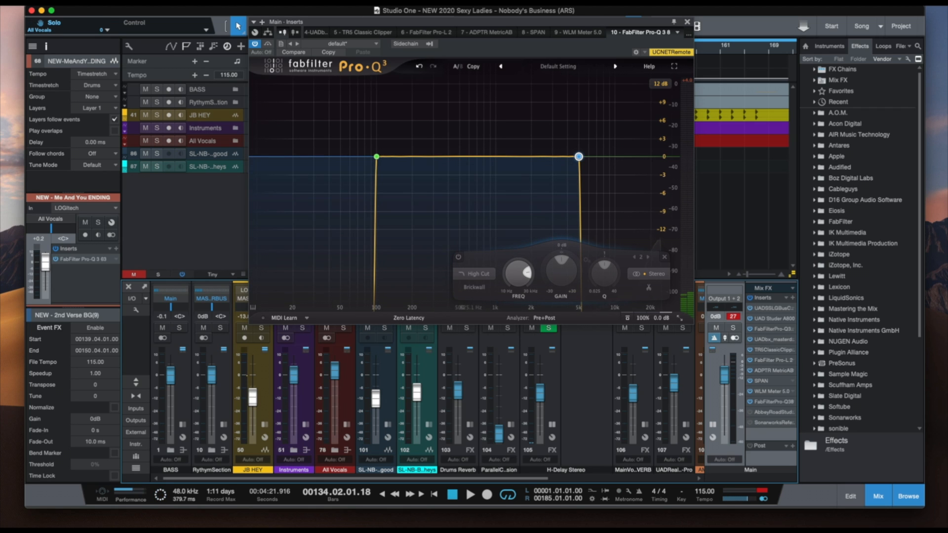
Pin the main output's Pro-Q 3 window open, move it aside and expand the All Vocals folder in the mixer
{"action": "left_click", "coordinate": [673, 22]}
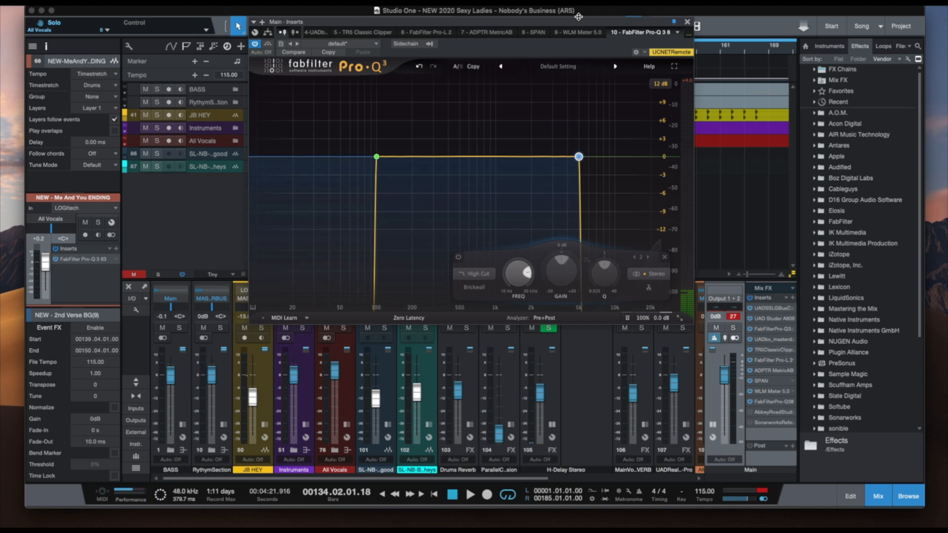
{"action": "left_click_drag", "start_coordinate": [579, 17], "coordinate": [718, 13]}
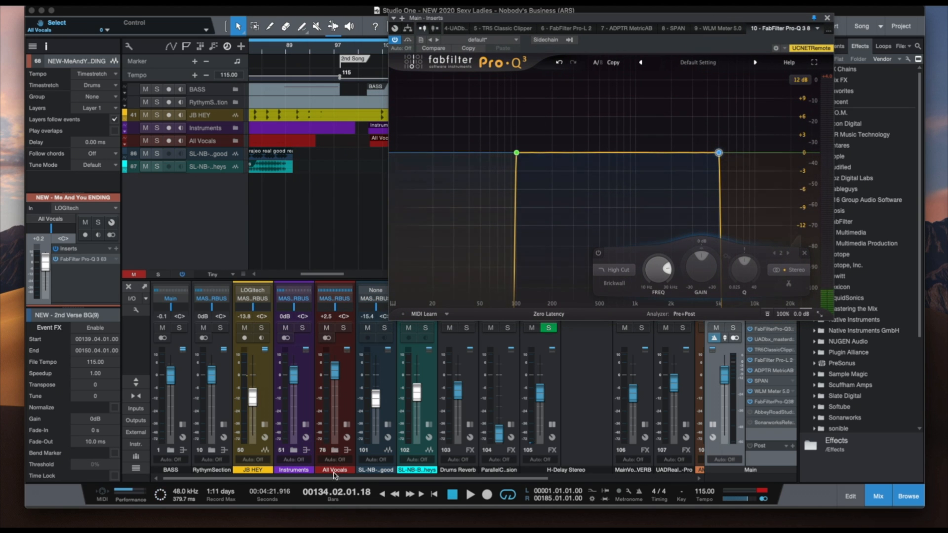
{"action": "left_click", "coordinate": [335, 450]}
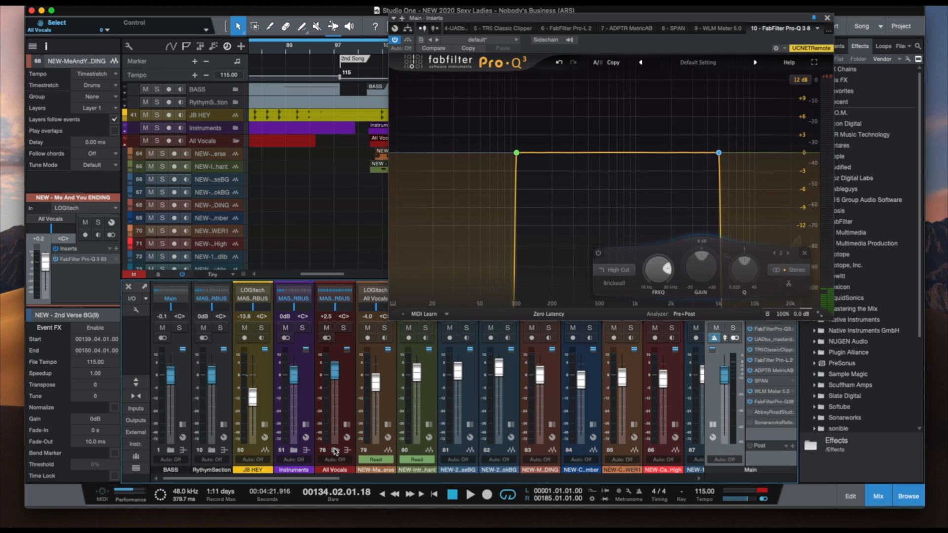
Open the FabFilter Pro-Q 3 on the Main Verse channel and place it beside the main output's Pro-Q 3 to compare their bands
{"action": "scroll", "coordinate": [321, 479], "scroll_direction": "right", "scroll_amount": 5}
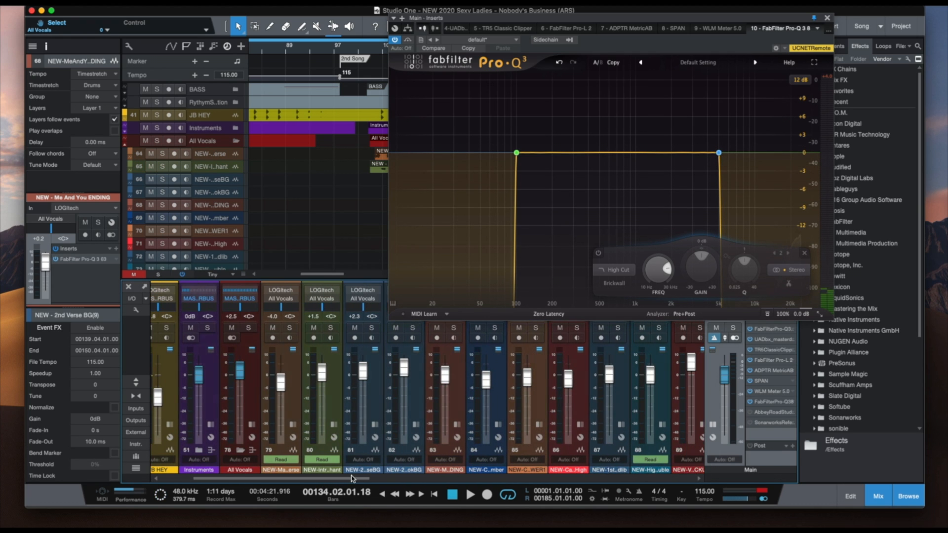
{"action": "left_click", "coordinate": [293, 389]}
{"action": "double_click", "coordinate": [293, 389]}
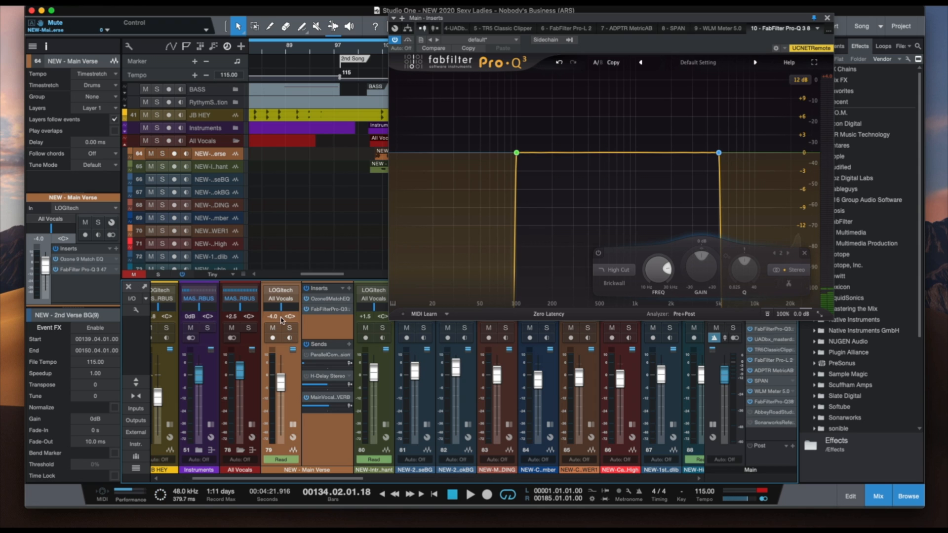
{"action": "left_click", "coordinate": [322, 310]}
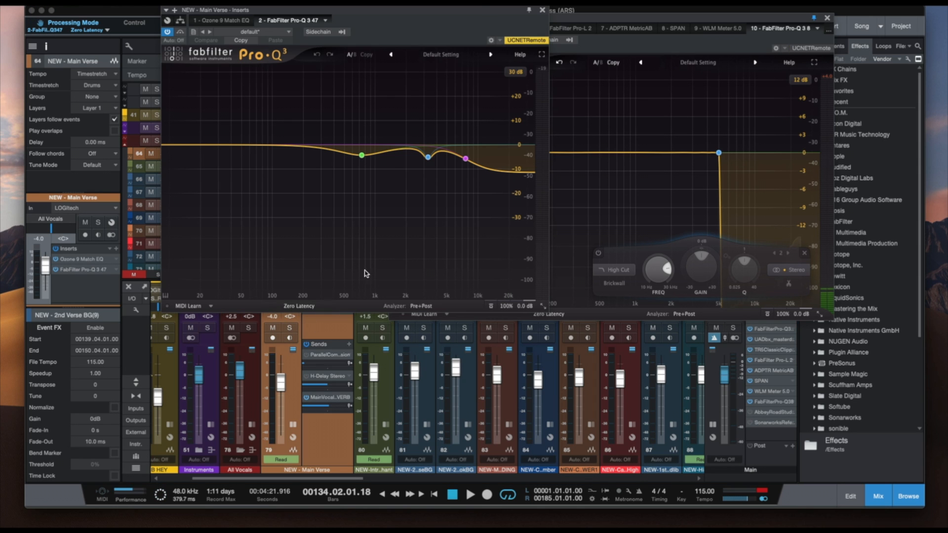
{"action": "left_click_drag", "start_coordinate": [475, 14], "coordinate": [380, 91]}
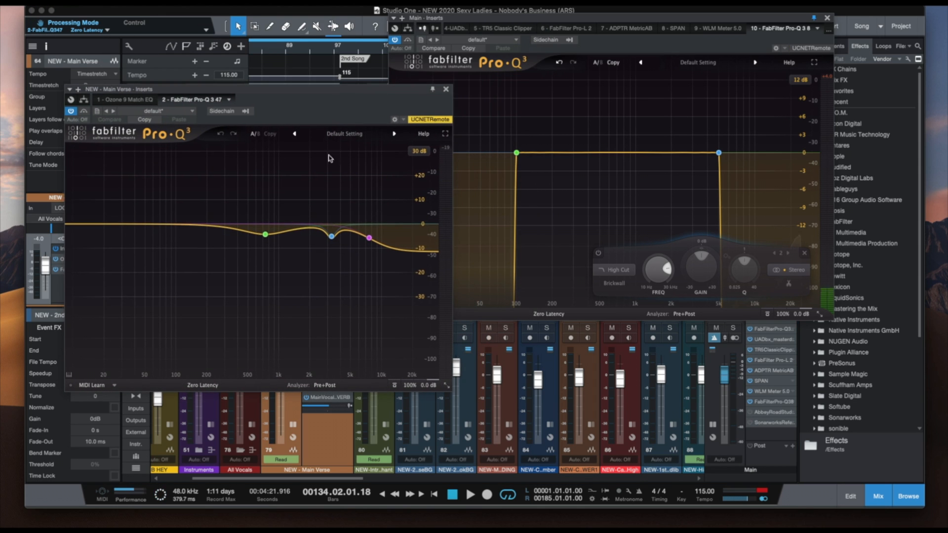
{"action": "mouse_move", "coordinate": [303, 242]}
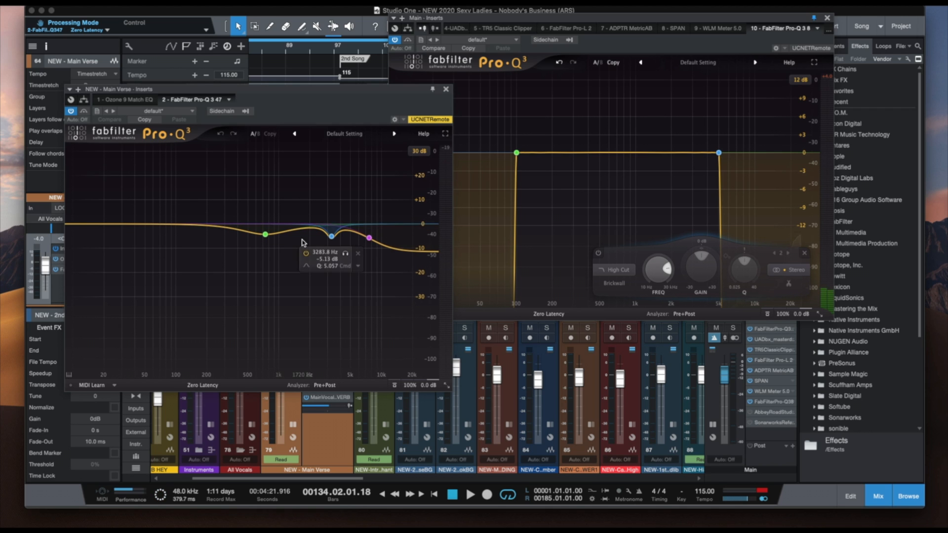
{"action": "mouse_move", "coordinate": [554, 152]}
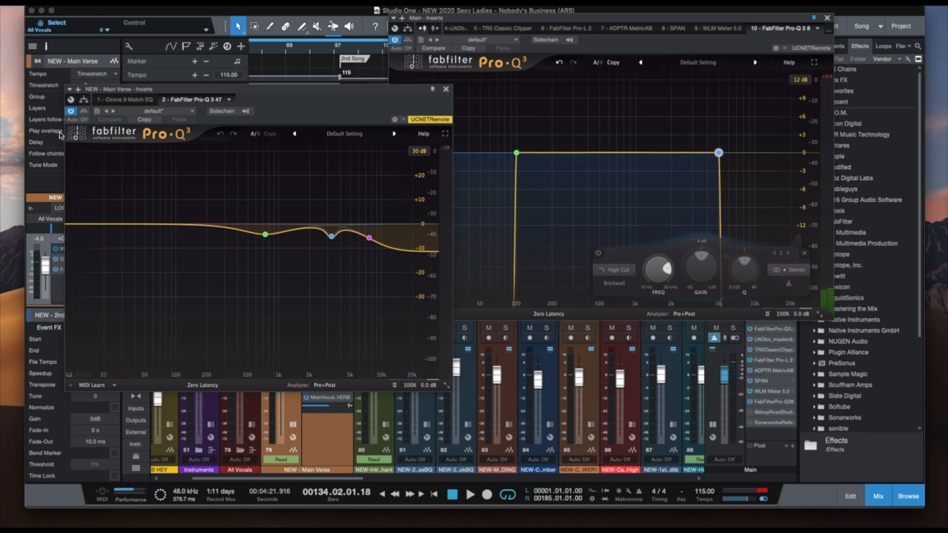
Bypass the Main Verse channel's Pro-Q 3, start playback and solo the Main Verse channel, keeping its EQ window clear of the mixer
{"action": "left_click", "coordinate": [73, 112]}
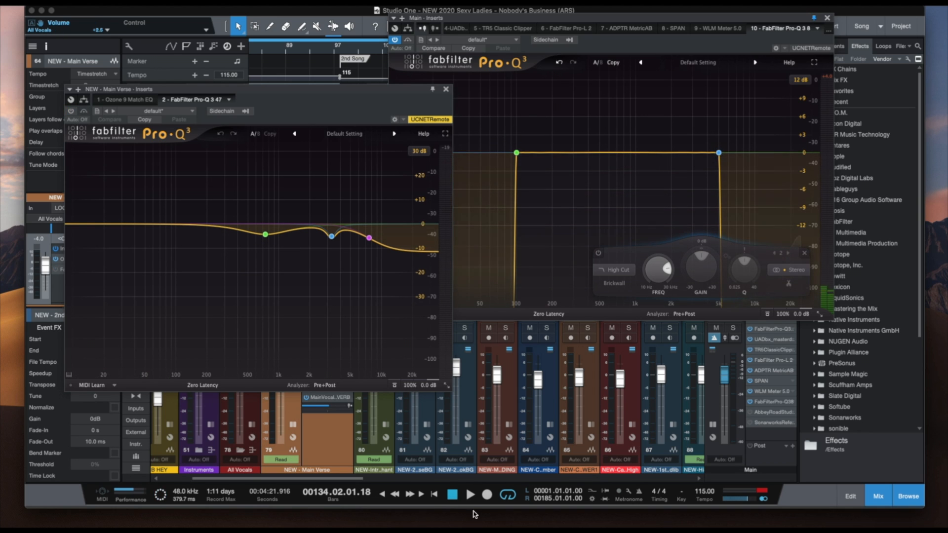
{"action": "left_click", "coordinate": [468, 491]}
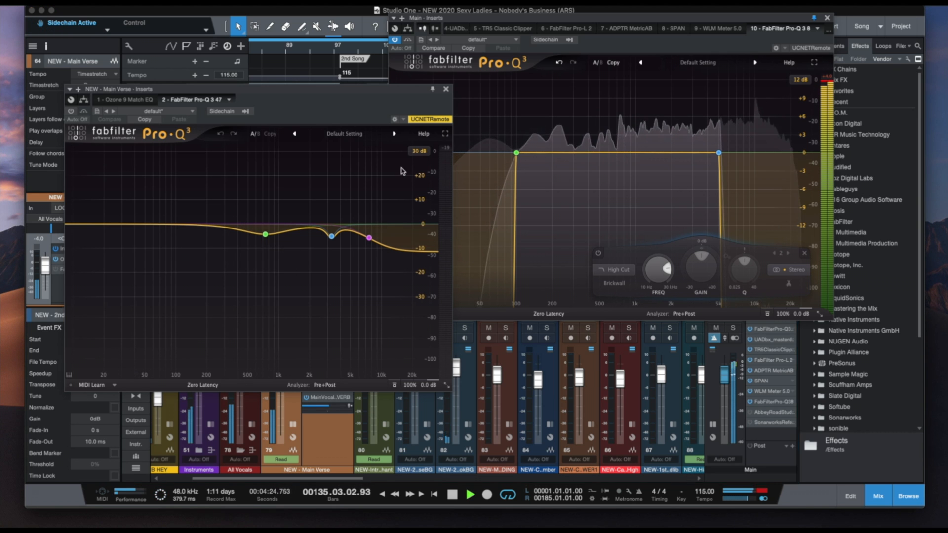
{"action": "left_click_drag", "start_coordinate": [282, 90], "coordinate": [633, 175]}
{"action": "left_click", "coordinate": [290, 328]}
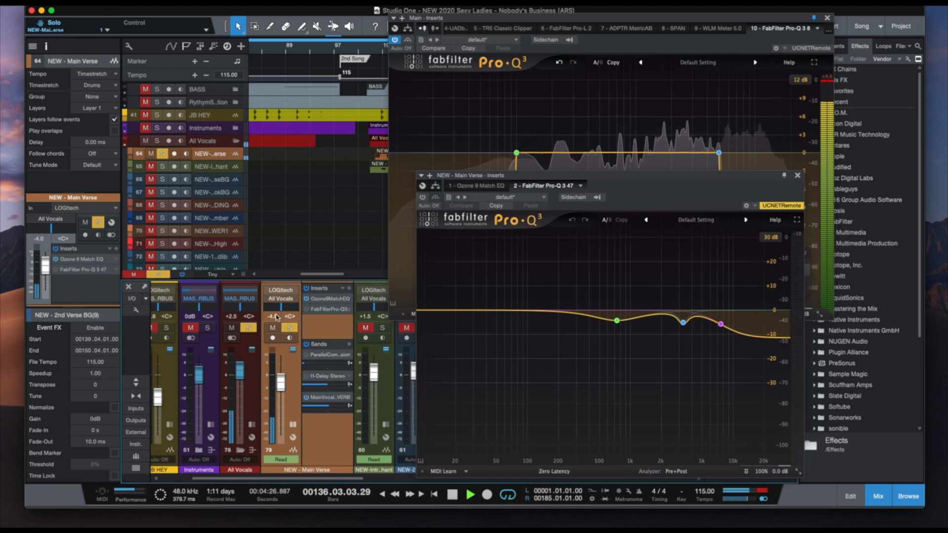
{"action": "left_click_drag", "start_coordinate": [626, 176], "coordinate": [368, 109]}
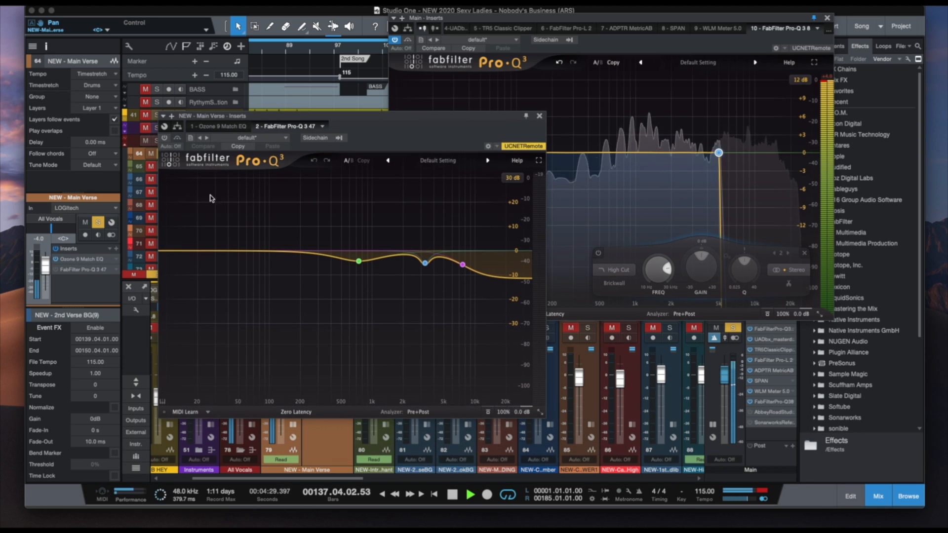
Compare the soloed Main Verse with its Pro-Q 3 on and off through the band-limited main output, ending with it enabled, and stop playback
{"action": "left_click", "coordinate": [164, 138]}
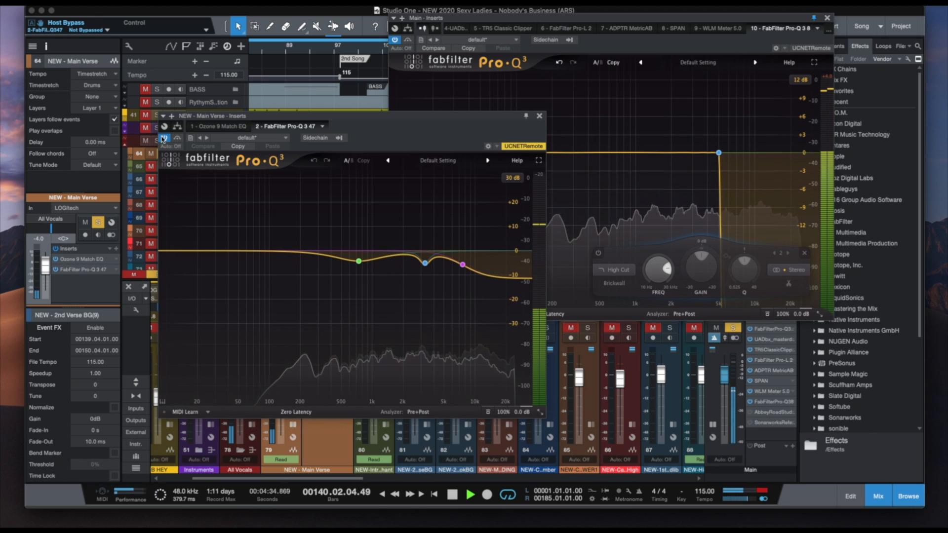
{"action": "left_click", "coordinate": [165, 138]}
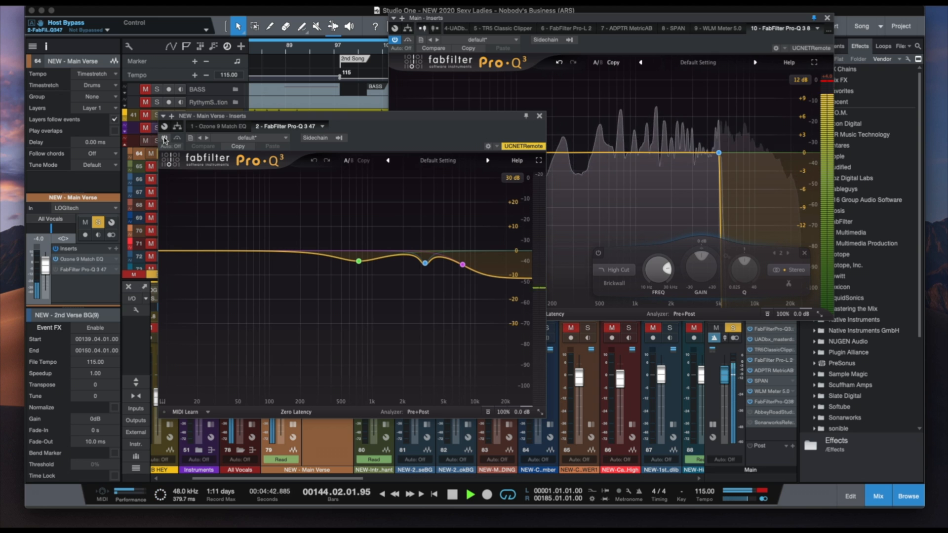
{"action": "left_click", "coordinate": [164, 138]}
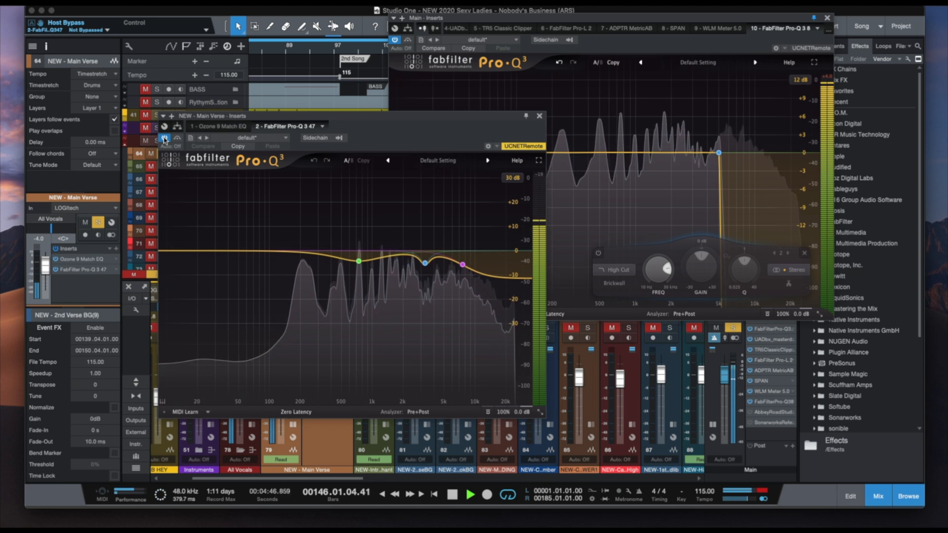
{"action": "key", "text": "space"}
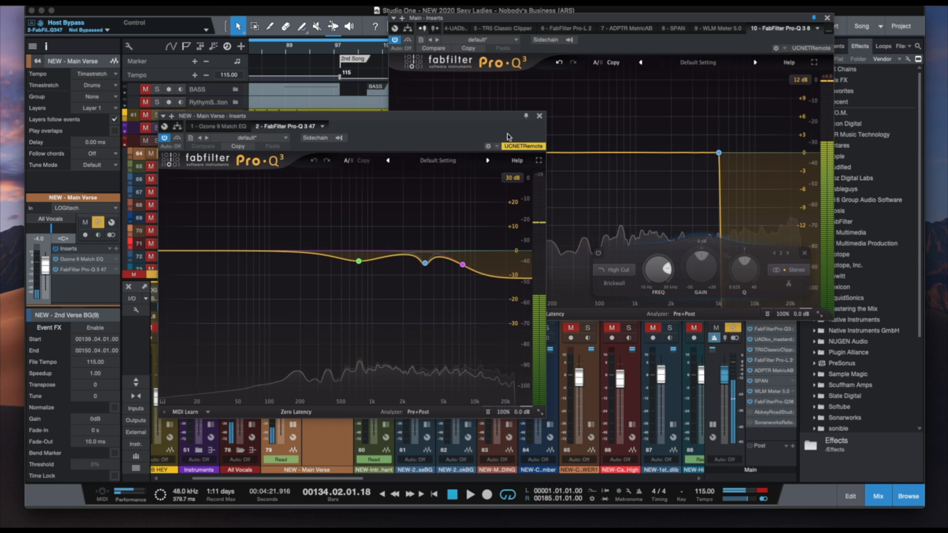
Bypass the Pro-Q 3 on both the main output and the Main Verse channel, and start playback at full range
{"action": "left_click", "coordinate": [395, 40]}
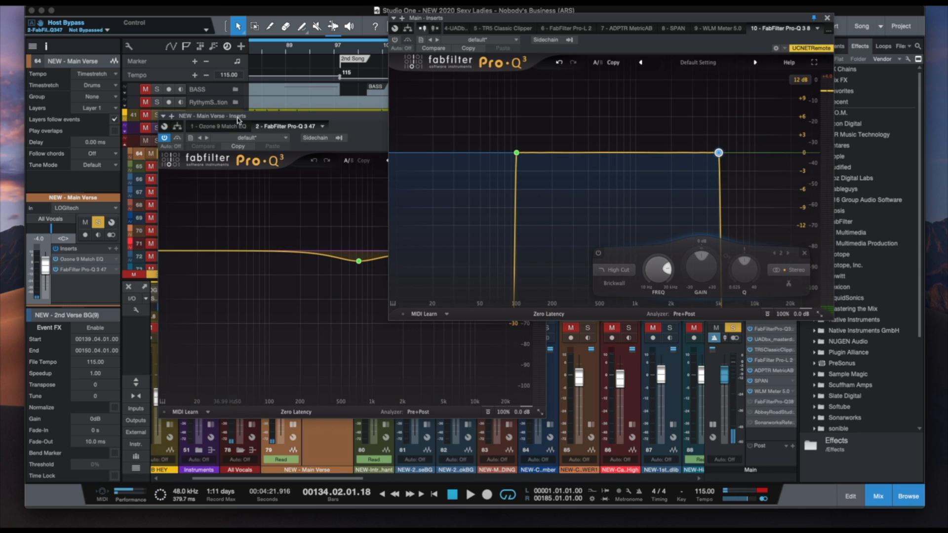
{"action": "left_click", "coordinate": [238, 119]}
{"action": "left_click", "coordinate": [165, 138]}
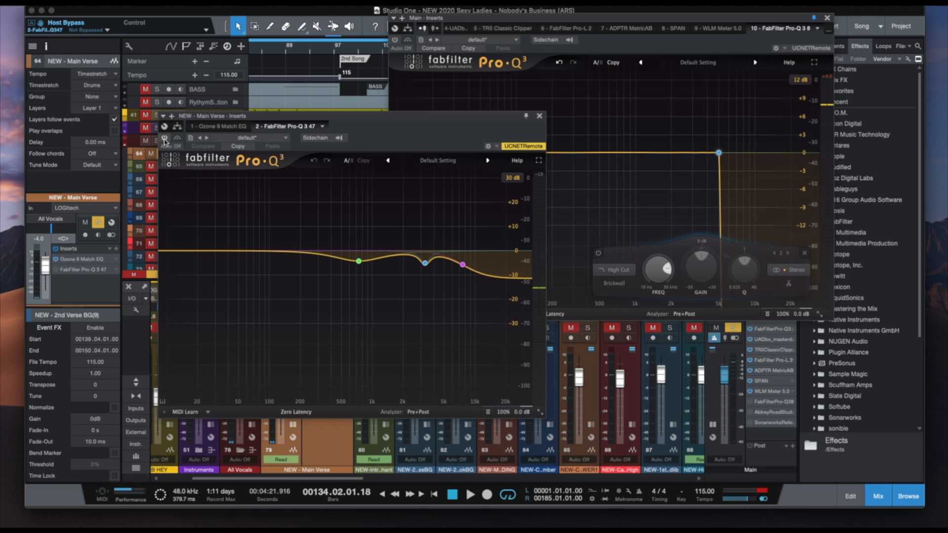
{"action": "key", "text": "space"}
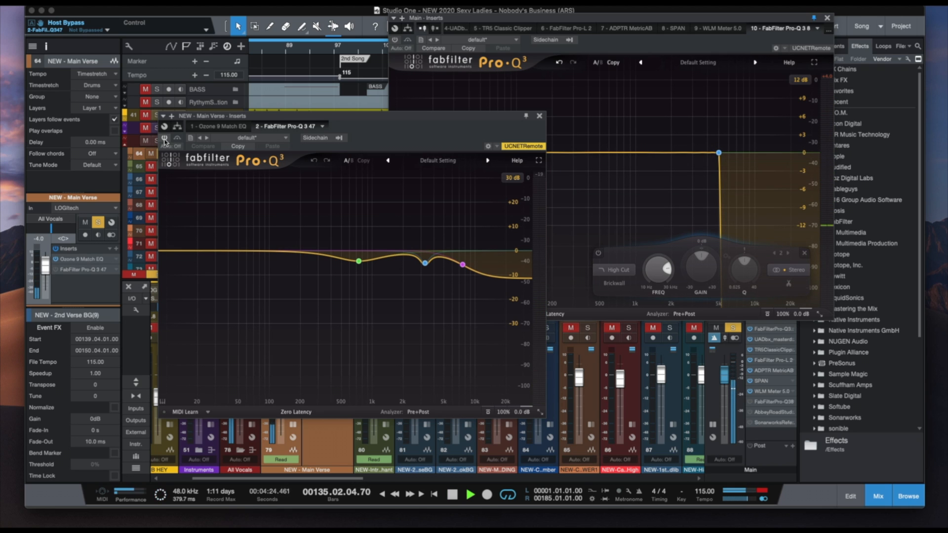
Compare the full-range Main Verse with its Pro-Q 3 on and off, leave the EQ enabled and stop playback
{"action": "left_click", "coordinate": [165, 139]}
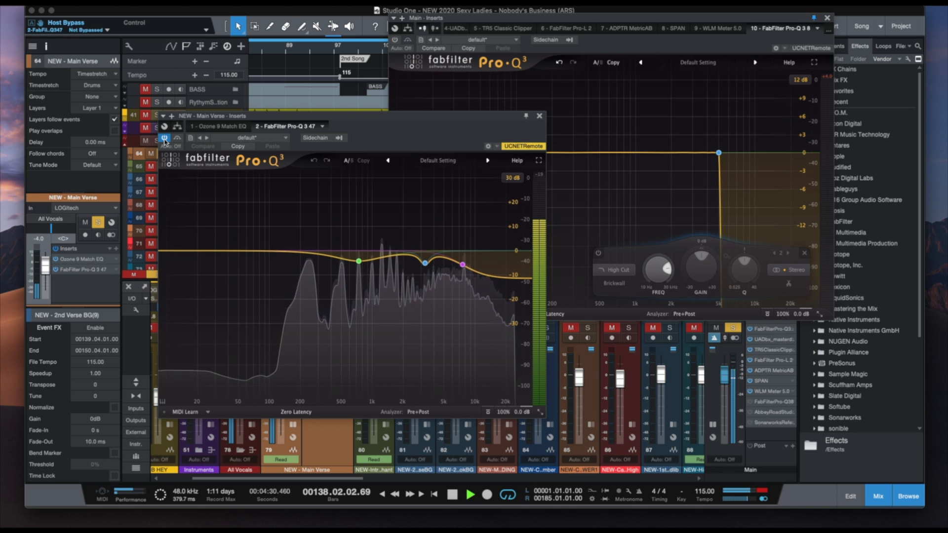
{"action": "left_click", "coordinate": [165, 140]}
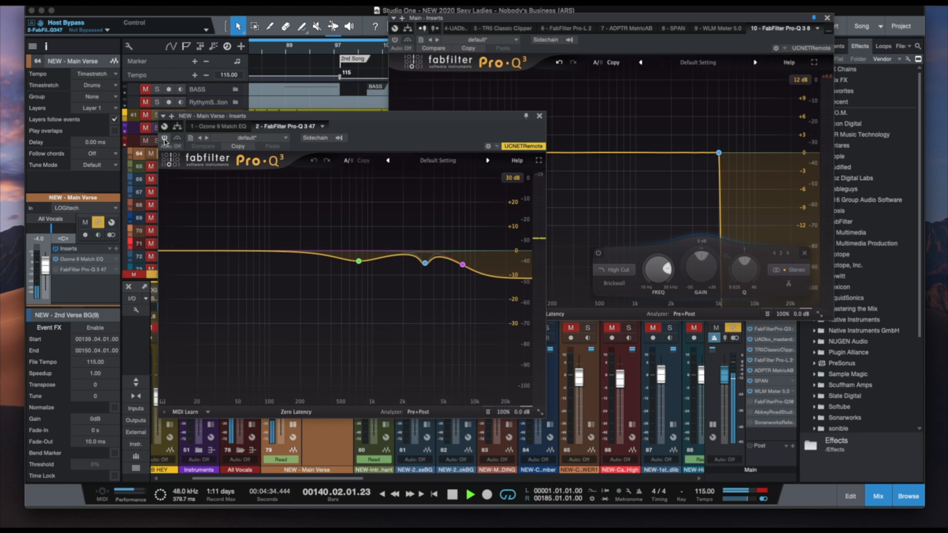
{"action": "left_click", "coordinate": [165, 139]}
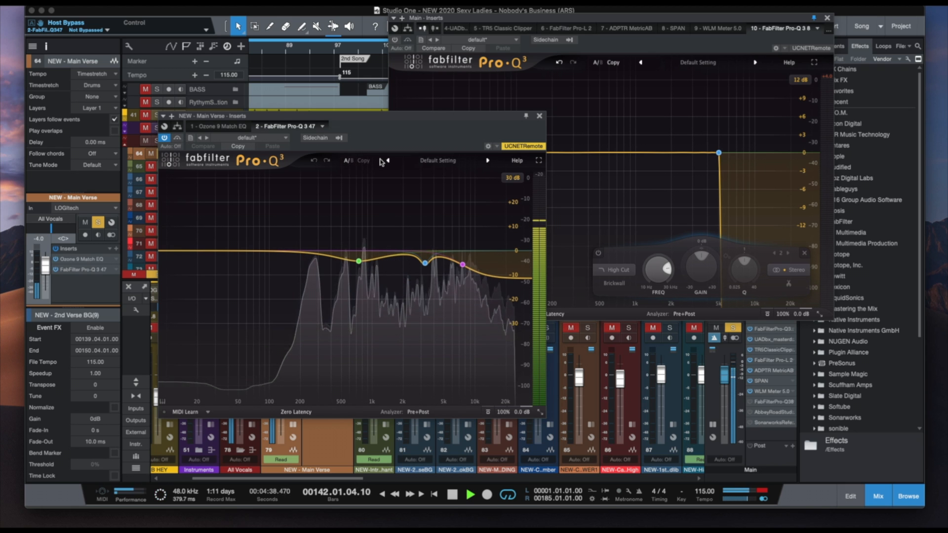
{"action": "key", "text": "space"}
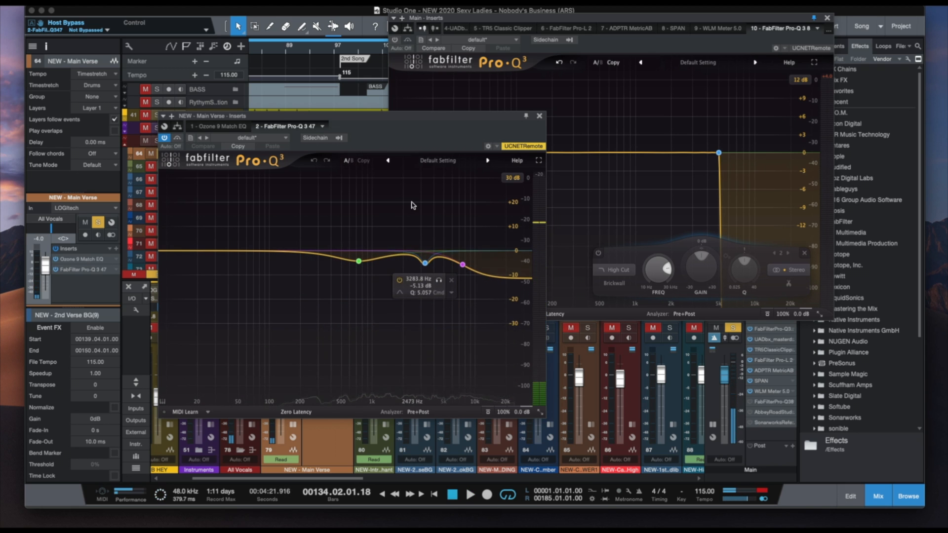
Set the Main Verse Pro-Q 3 display range to 12 dB and inspect the settings of its three EQ bands
{"action": "left_click", "coordinate": [463, 265]}
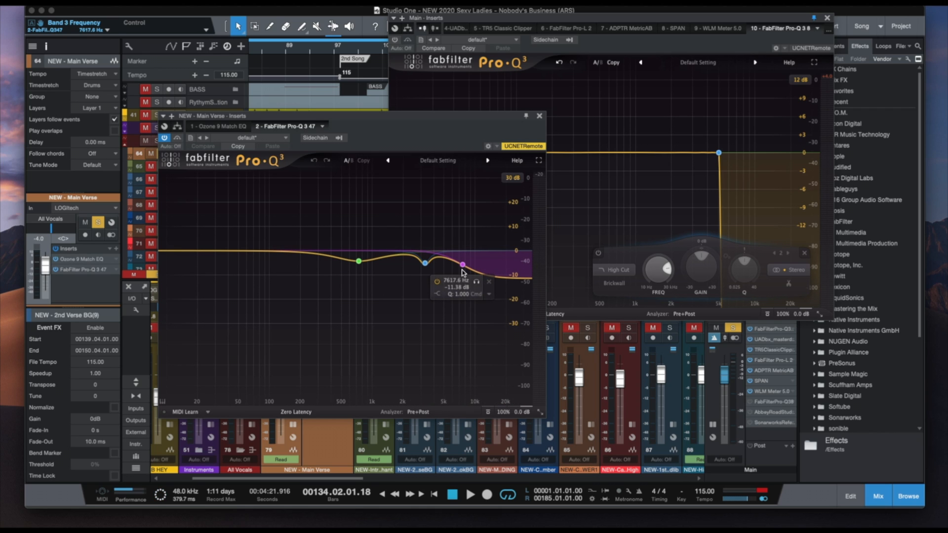
{"action": "left_click", "coordinate": [512, 178]}
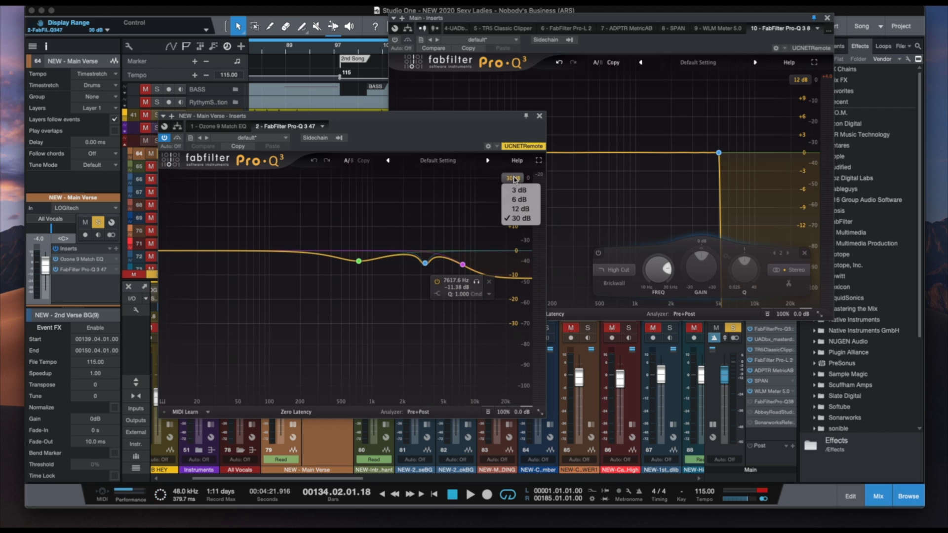
{"action": "left_click", "coordinate": [519, 211]}
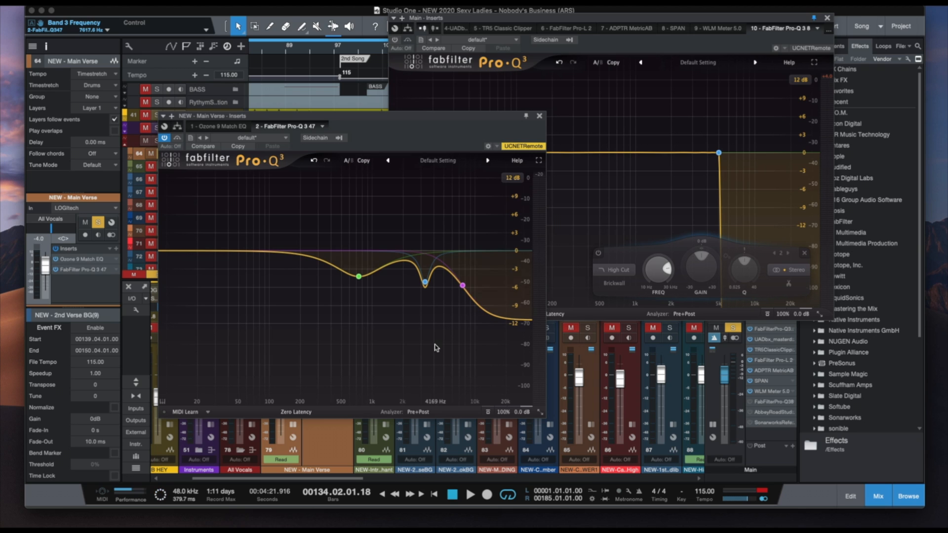
{"action": "mouse_move", "coordinate": [424, 279]}
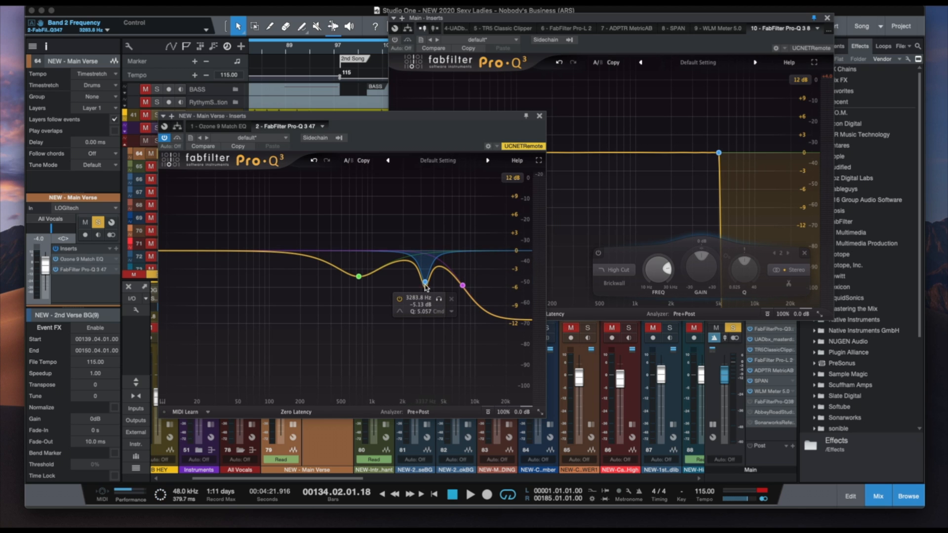
{"action": "mouse_move", "coordinate": [363, 280]}
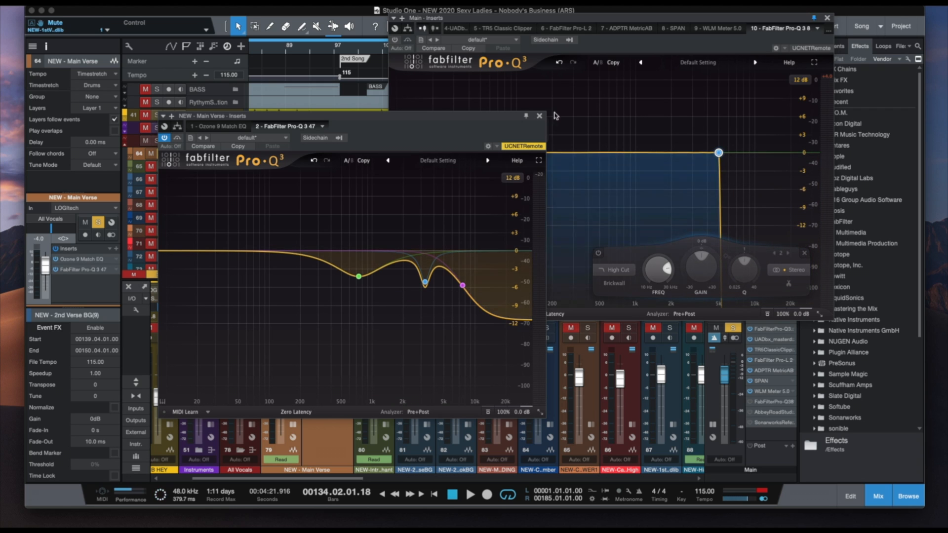
Close the Main Verse Pro-Q 3, unsolo that channel and re-enable the main output's band-limiting Pro-Q 3
{"action": "left_click", "coordinate": [540, 115]}
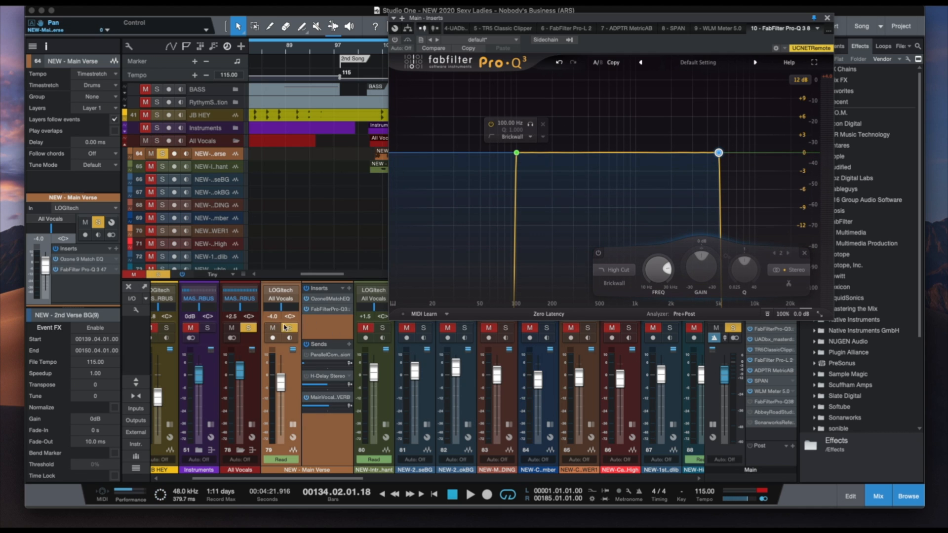
{"action": "left_click", "coordinate": [163, 155]}
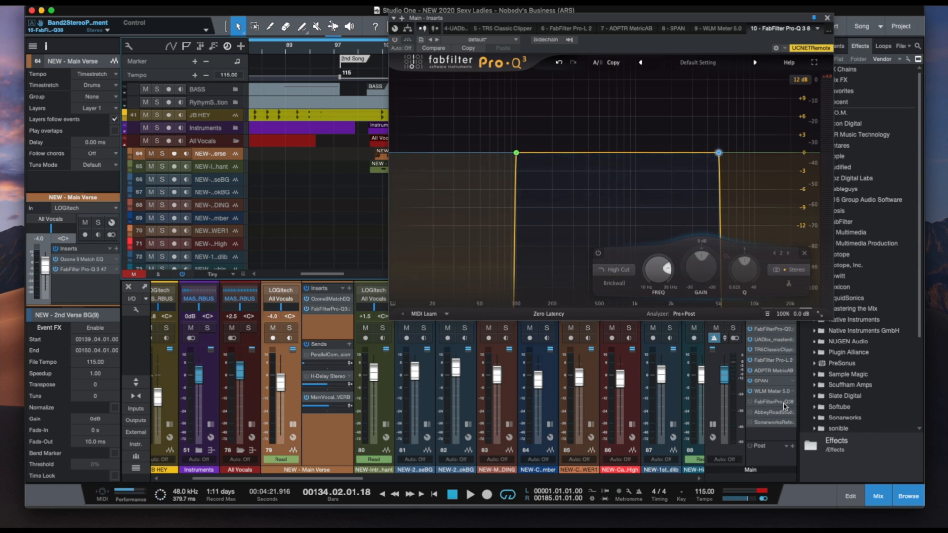
{"action": "left_click", "coordinate": [748, 402]}
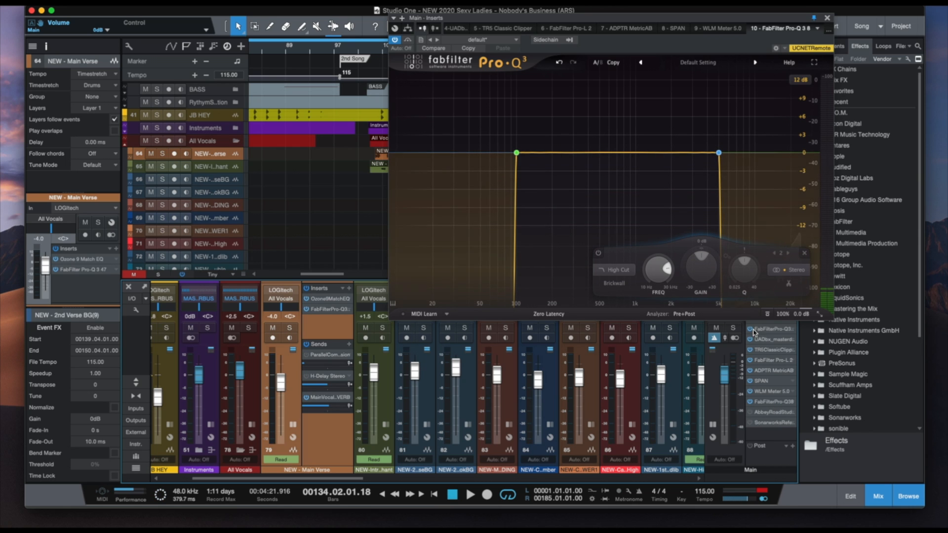
Review the reference track in the main output's ADPTR MetricAB, close it, and check the high-cut frequency in the repositioned Pro-Q 3 window
{"action": "left_click", "coordinate": [767, 371]}
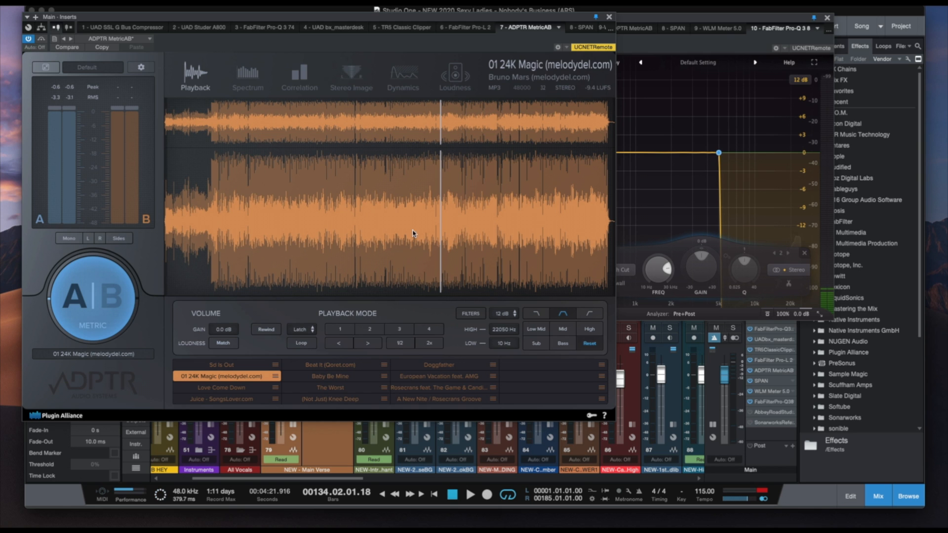
{"action": "left_click", "coordinate": [610, 18]}
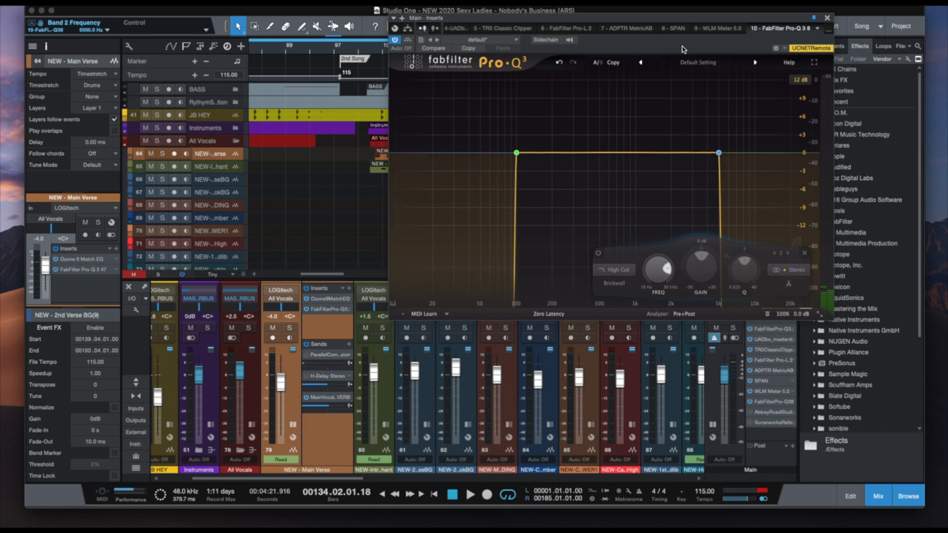
{"action": "left_click_drag", "start_coordinate": [683, 49], "coordinate": [573, 41]}
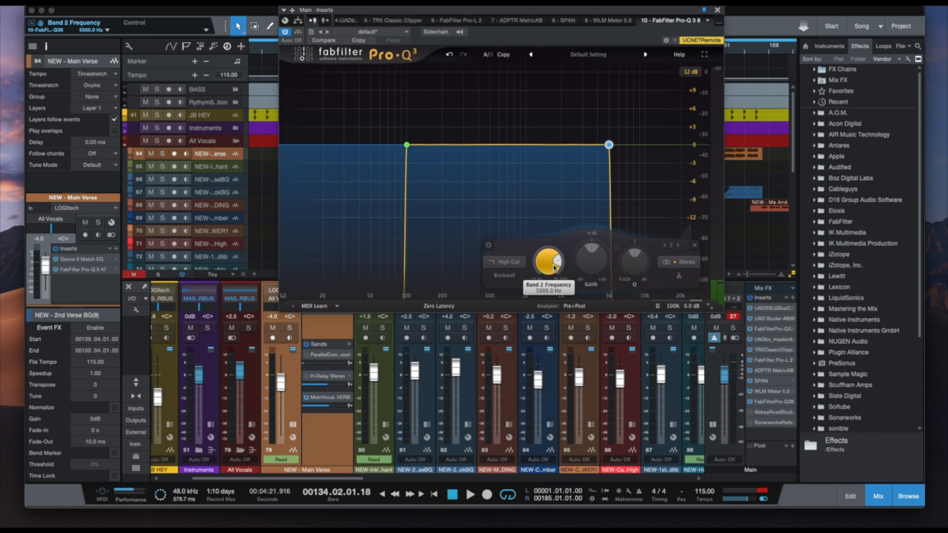
{"action": "mouse_move", "coordinate": [554, 267]}
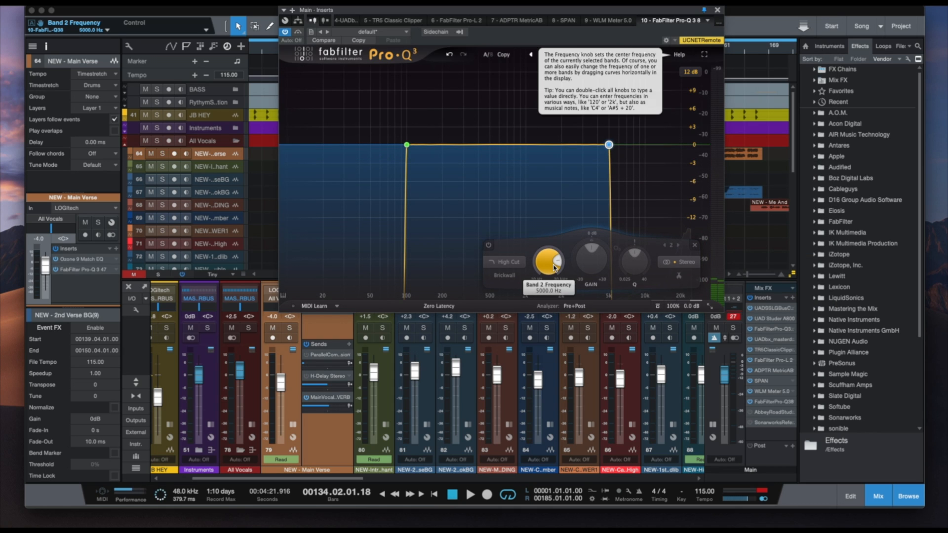